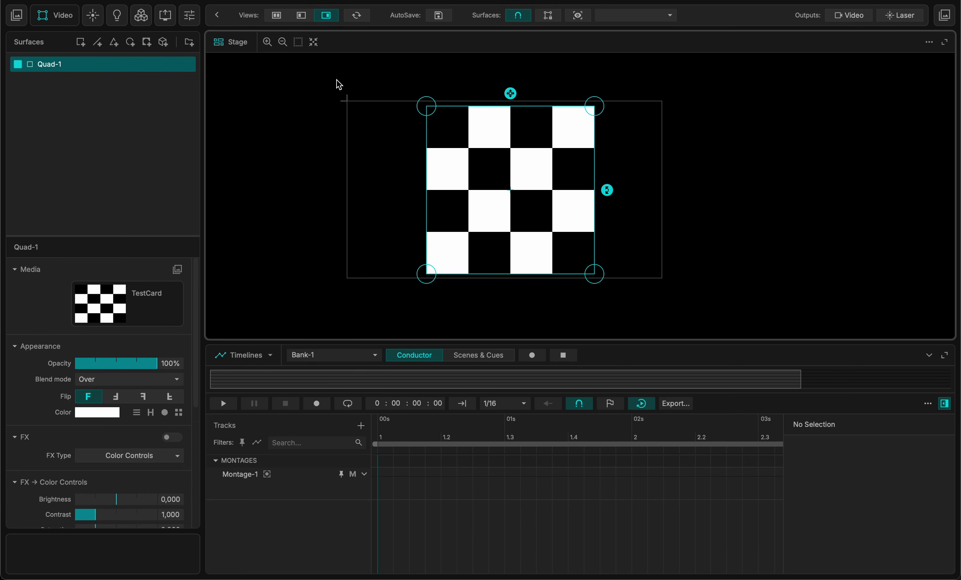
- Record a KEY ALL keyframe on Quad-1 for a 100% Opacity track, then maximize the timeline
left_click(529, 356)
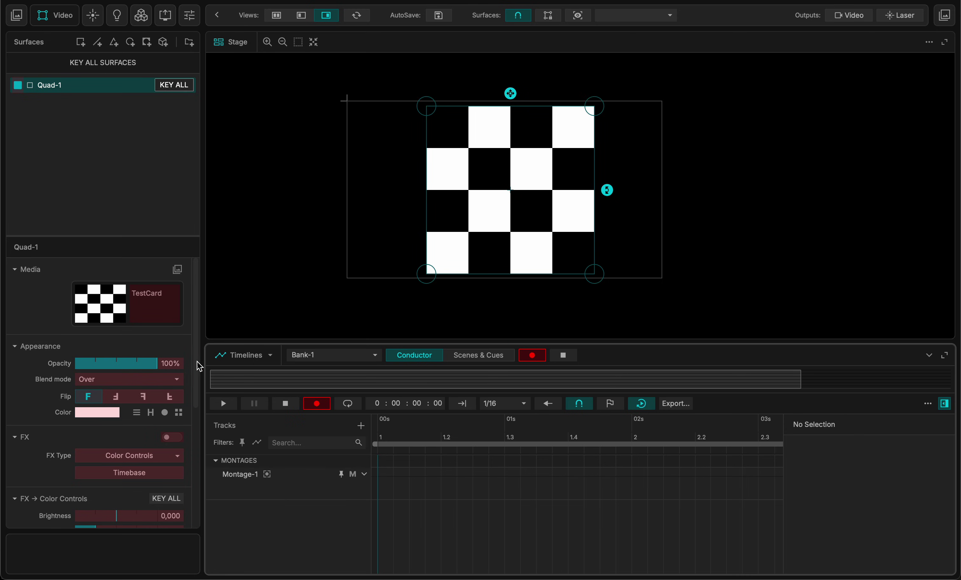
left_click(113, 364)
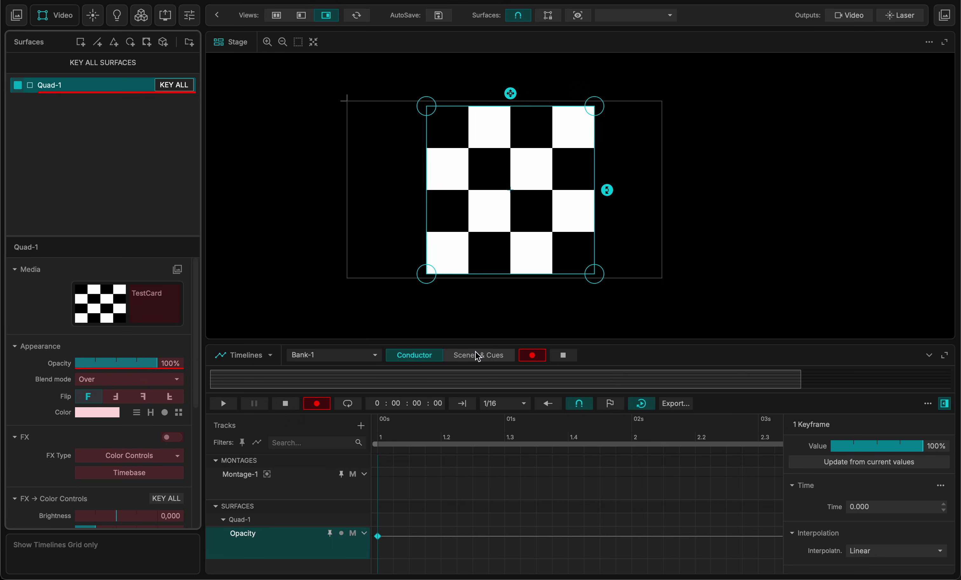
left_click(530, 357)
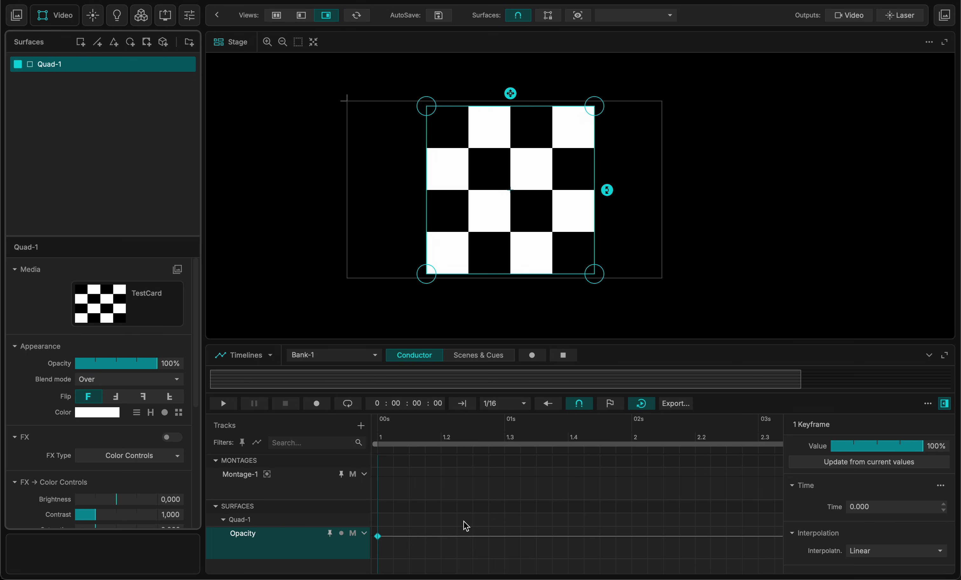
left_click(944, 357)
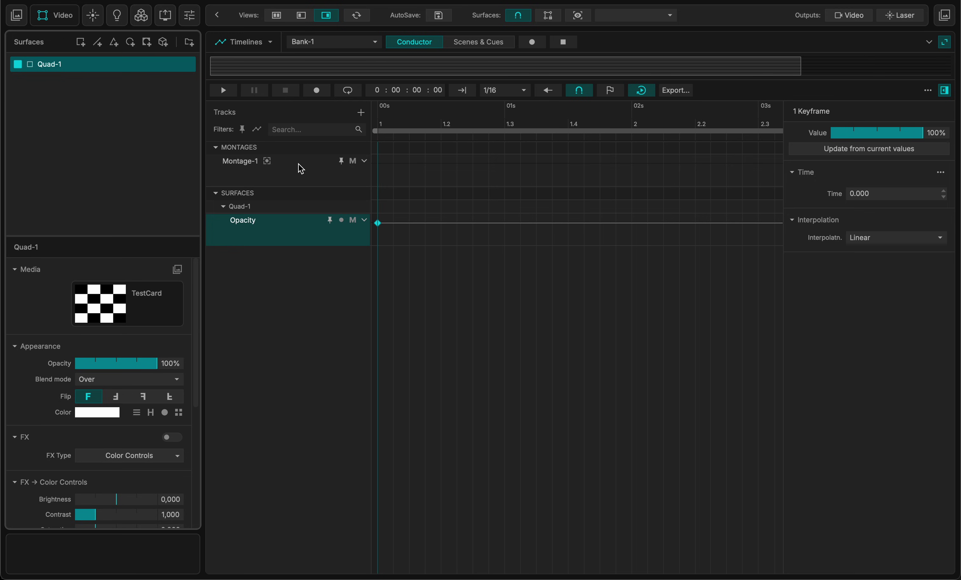
- Delete the MONTAGES track and make the Opacity row much taller
left_click(283, 151)
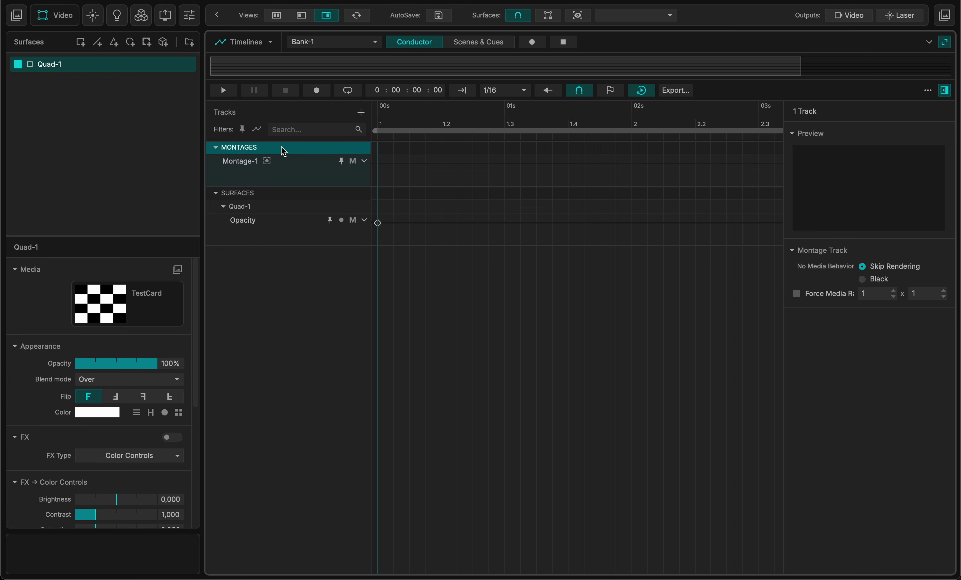
key("Delete")
left_click_drag(301, 203, 298, 305)
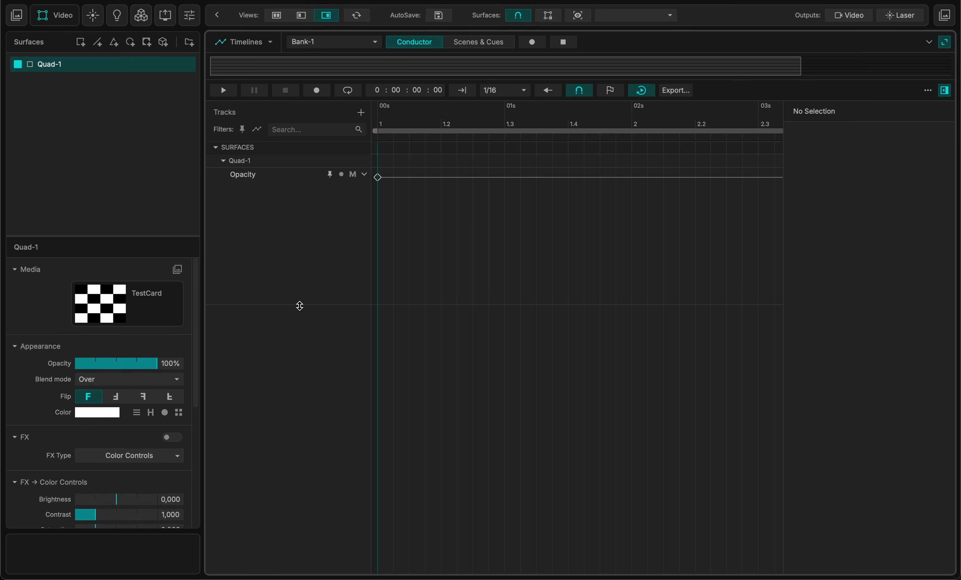
- Add opacity keyframes at 1s and 0.5s, pulling the 0.5s one down to 0%
left_click(378, 178)
double_click(506, 178)
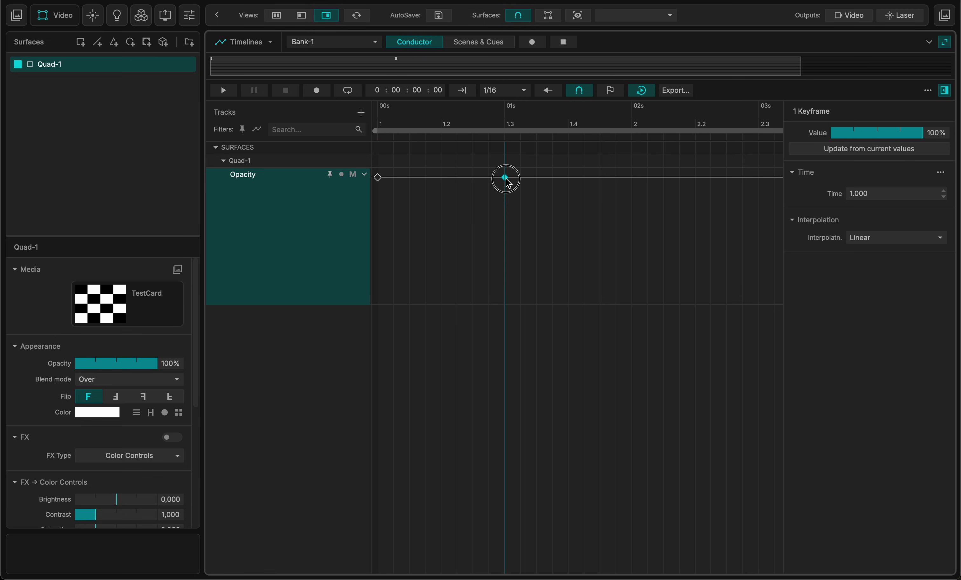
double_click(441, 180)
left_click_drag(441, 178, 437, 323)
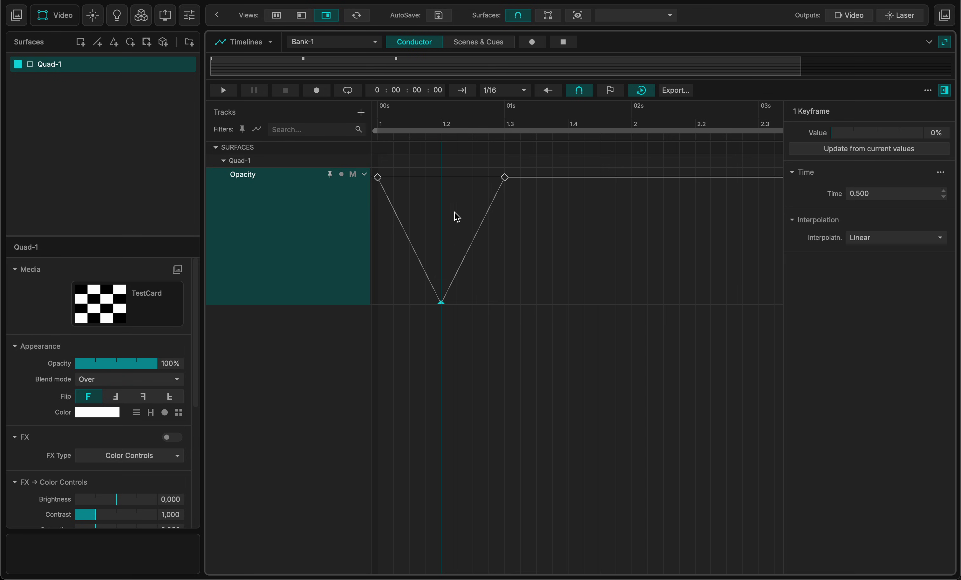
- Snap the timeline to Frames and set all three opacity keyframes to Auto Curve
left_click(495, 95)
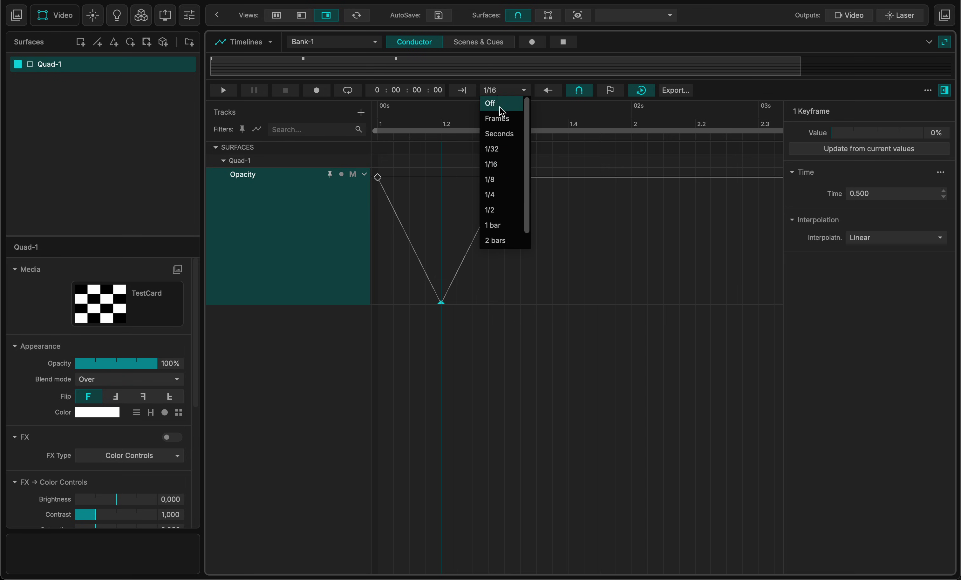
left_click(496, 121)
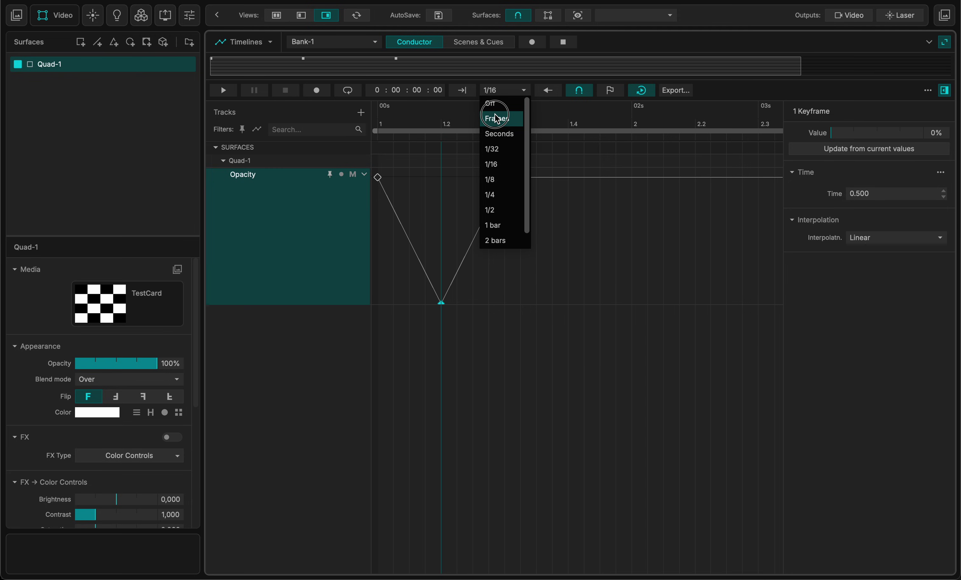
left_click(496, 118)
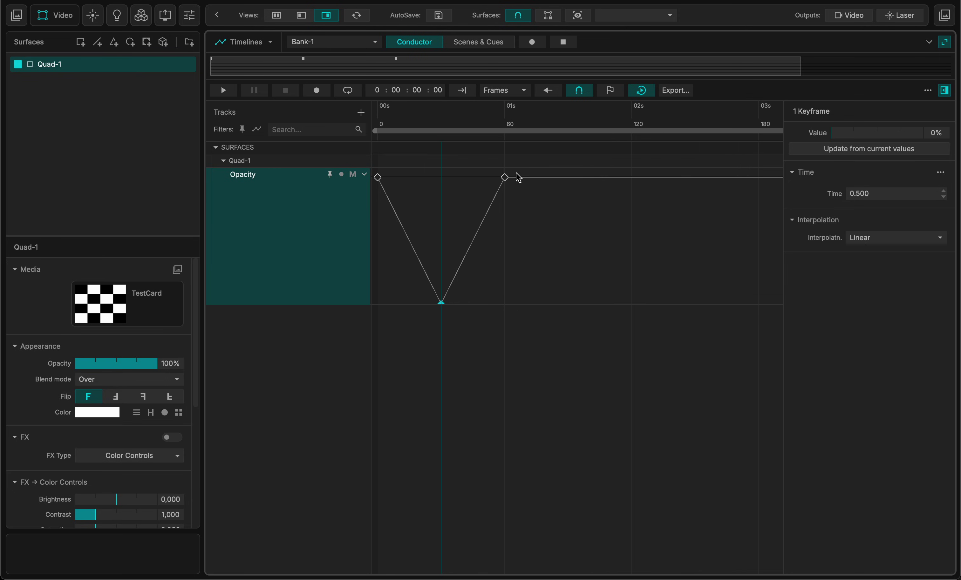
key("ctrl+a")
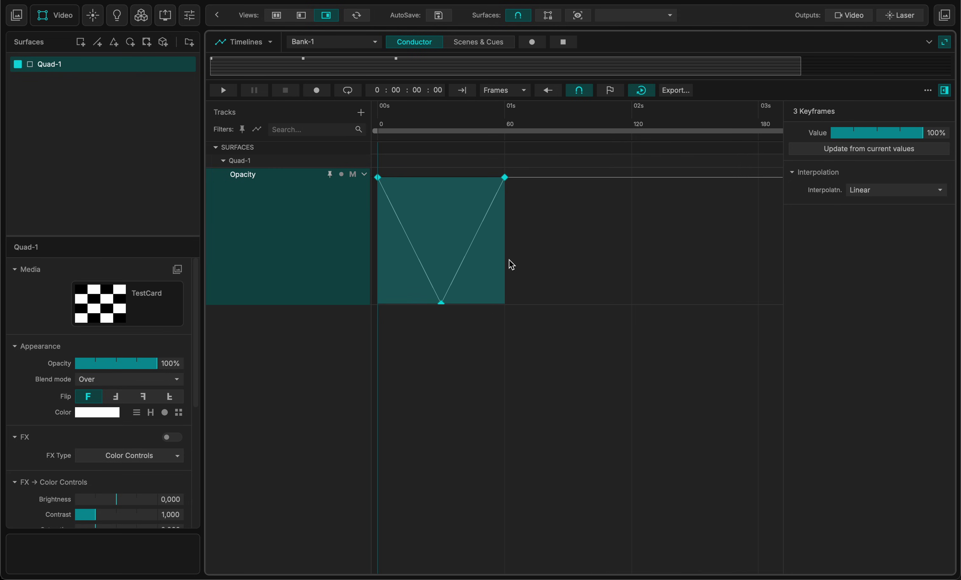
key("a")
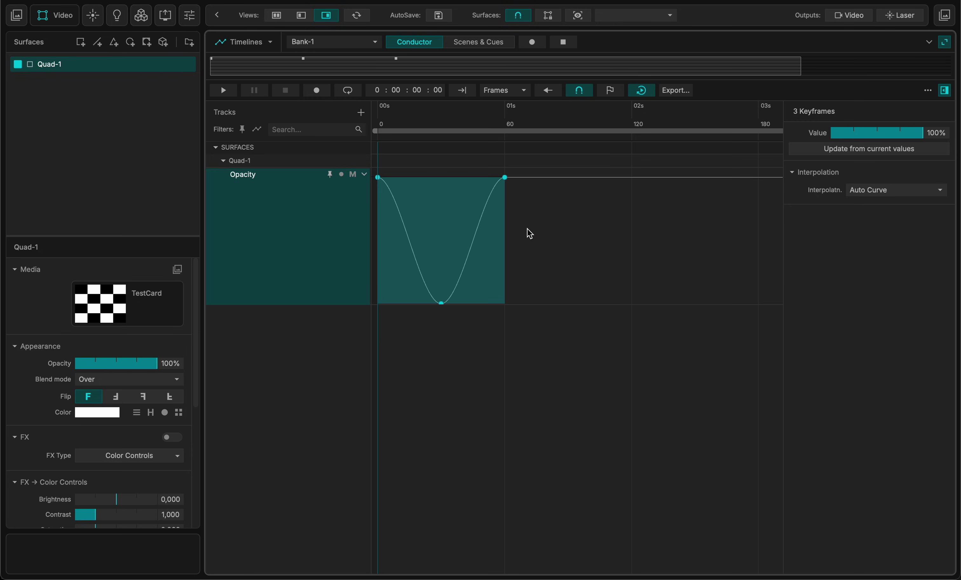
scroll(527, 233, "up", 3)
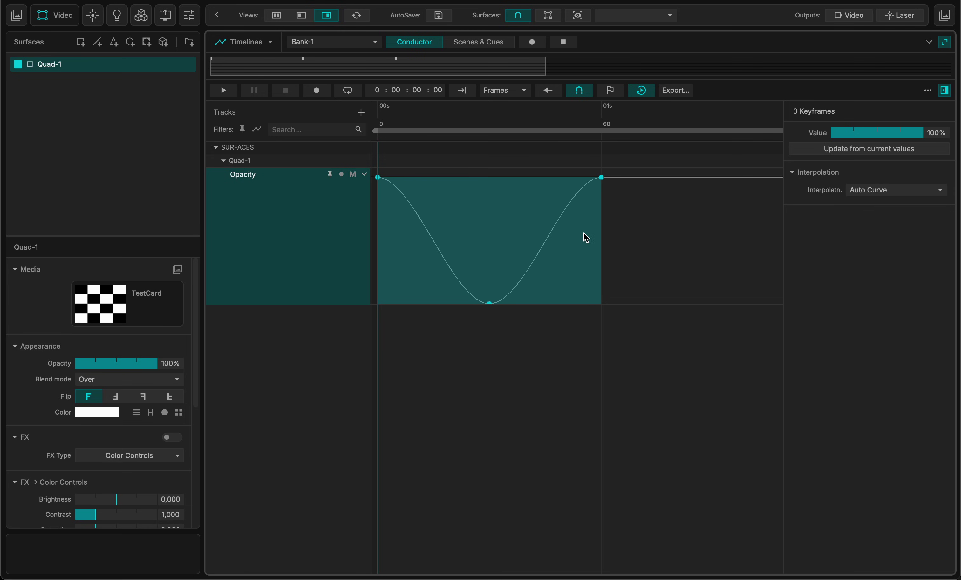
- Create a clip from the opacity keyframes and rename it Animation_Loop_1
right_click(474, 211)
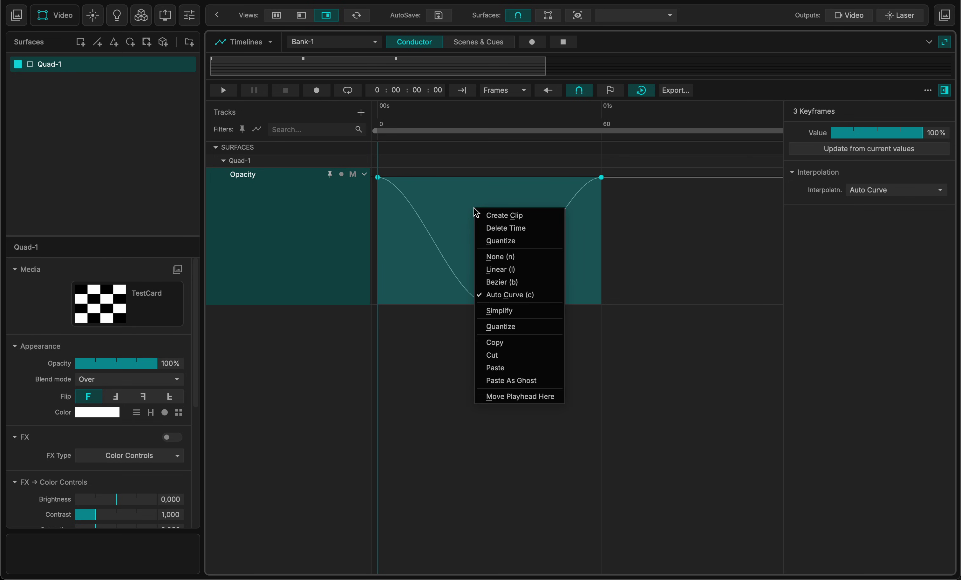
left_click(488, 216)
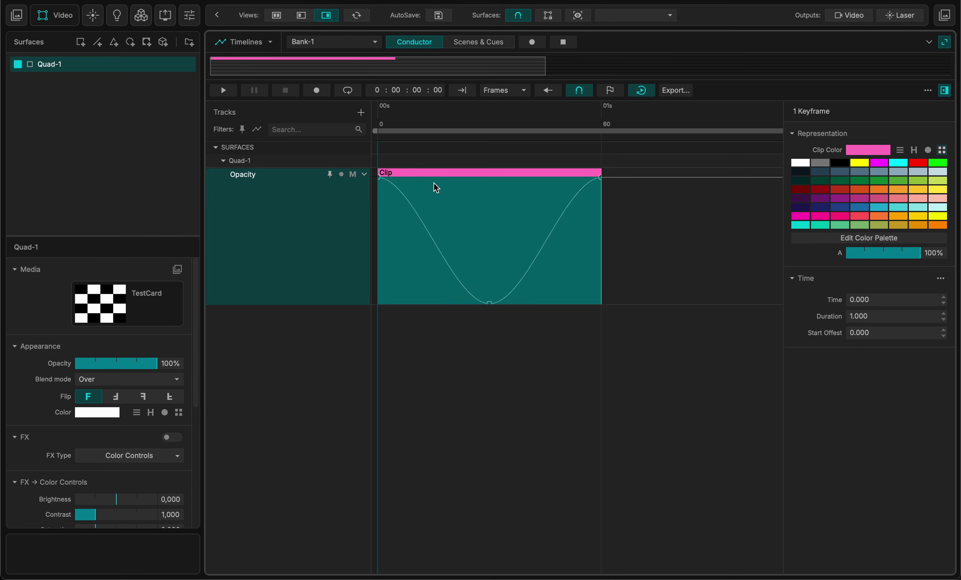
double_click(415, 173)
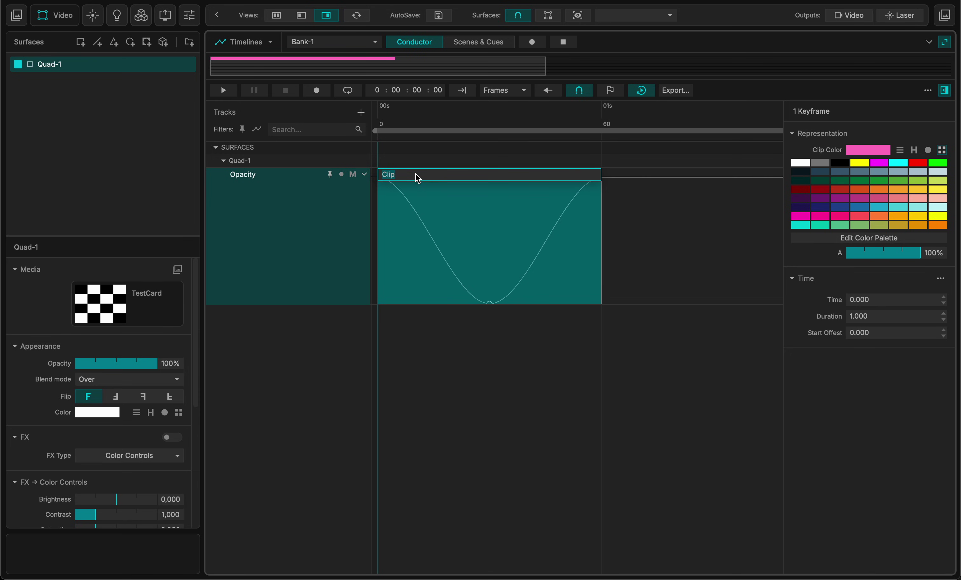
type("A")
type("nimation_Loop_1")
key("Return")
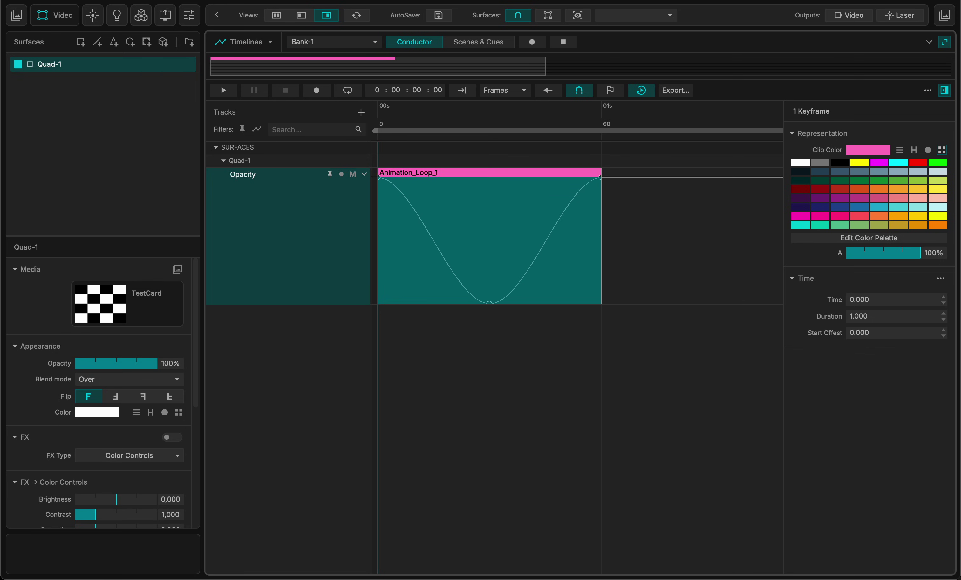
- Set the clip colour to deep magenta and hide the inspector panel
left_click(945, 90)
left_click(944, 90)
left_click(802, 218)
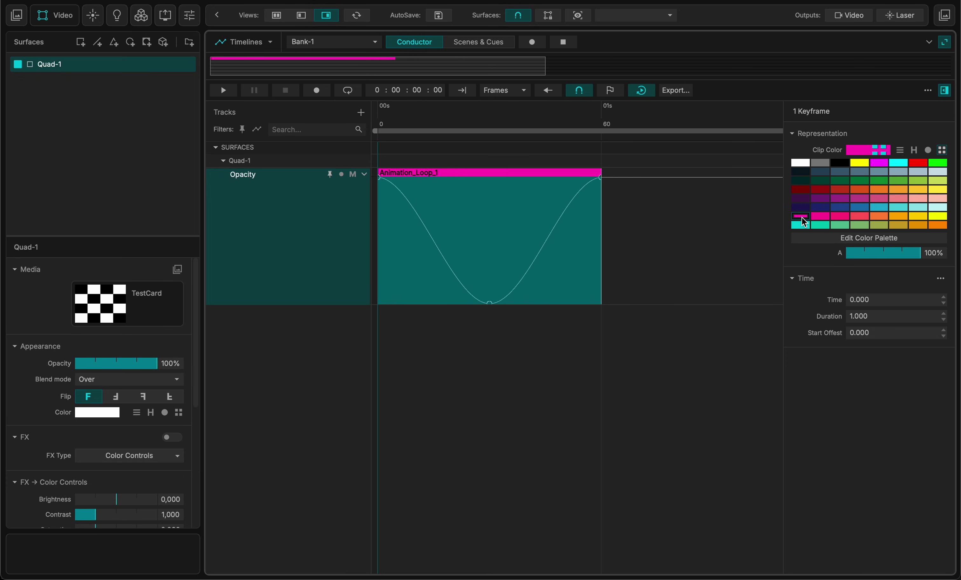
left_click(944, 90)
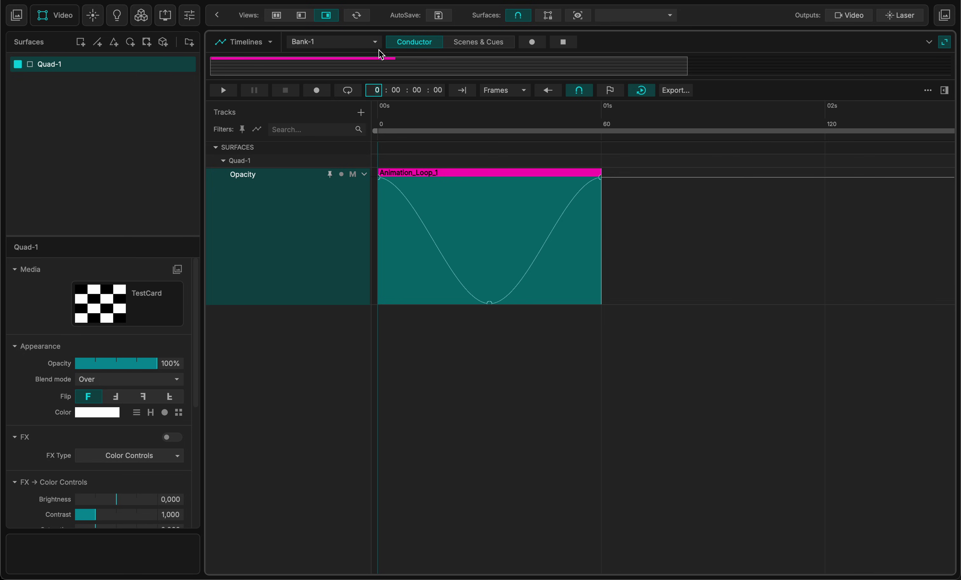
- Move the Animation_Loop_1 clip later on the track, to about 02.8s
left_click_drag(443, 173, 751, 188)
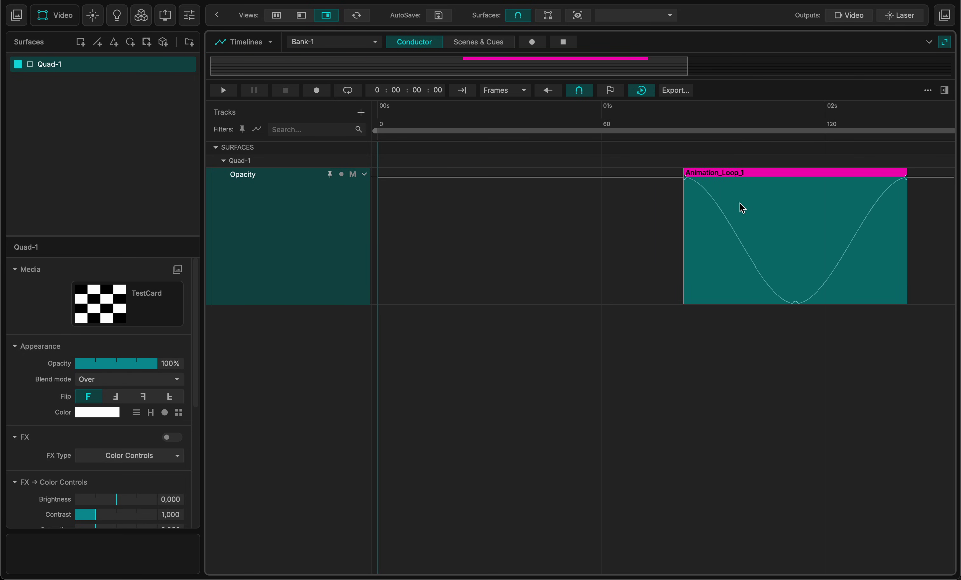
scroll(619, 274, "down", 3)
left_click_drag(583, 182, 469, 211)
left_click(567, 246)
left_click(746, 178)
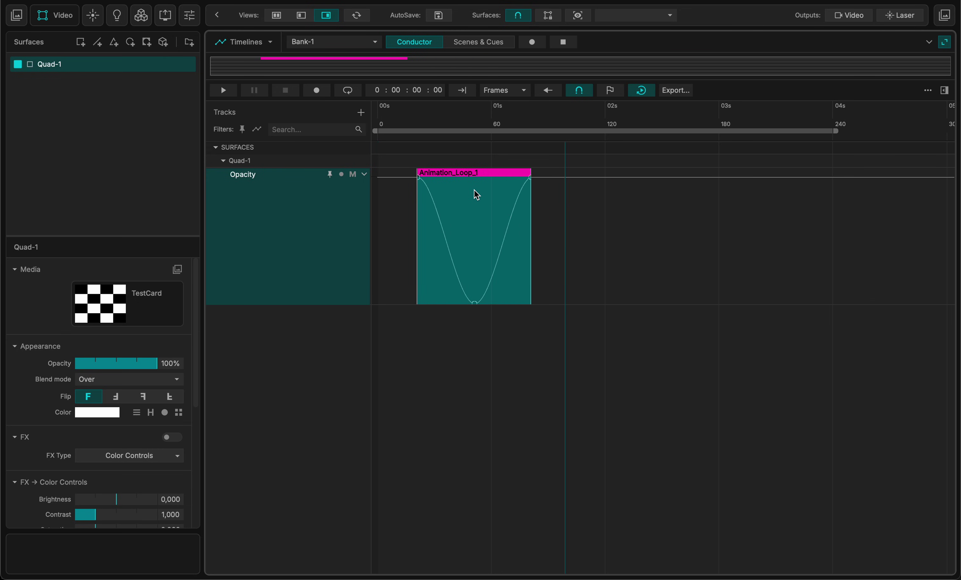
scroll(494, 215, "up", 3)
- Add keyframes near the clip's end, pull one down into a second dip, and reposition the clip
left_click(516, 250)
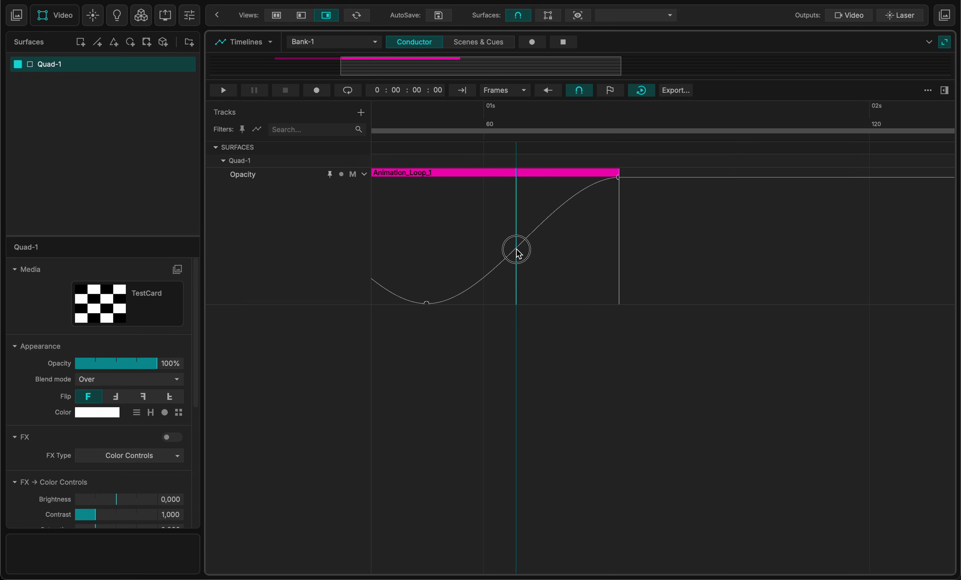
left_click(560, 209)
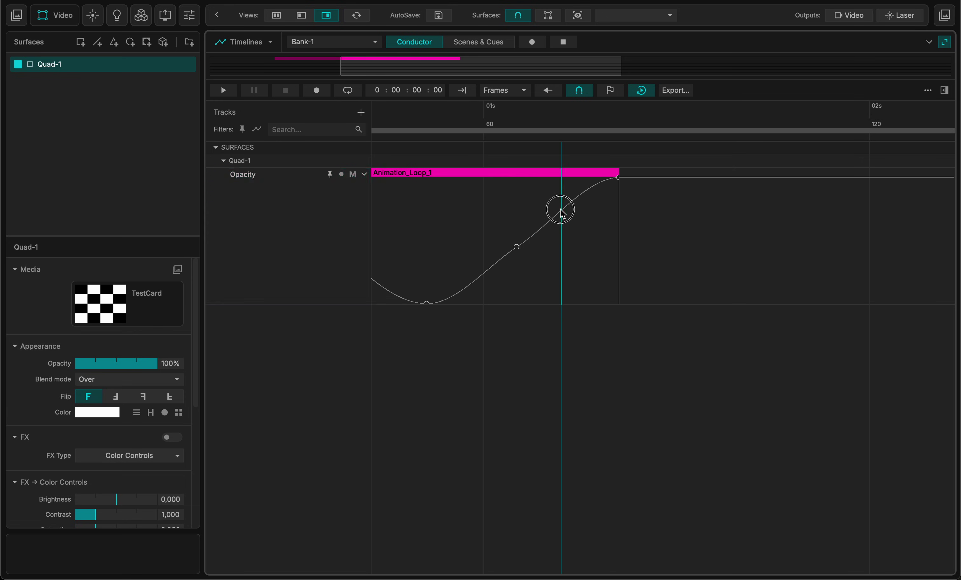
left_click(538, 228)
left_click_drag(538, 228, 540, 285)
left_click(728, 216)
scroll(730, 221, "down", 3)
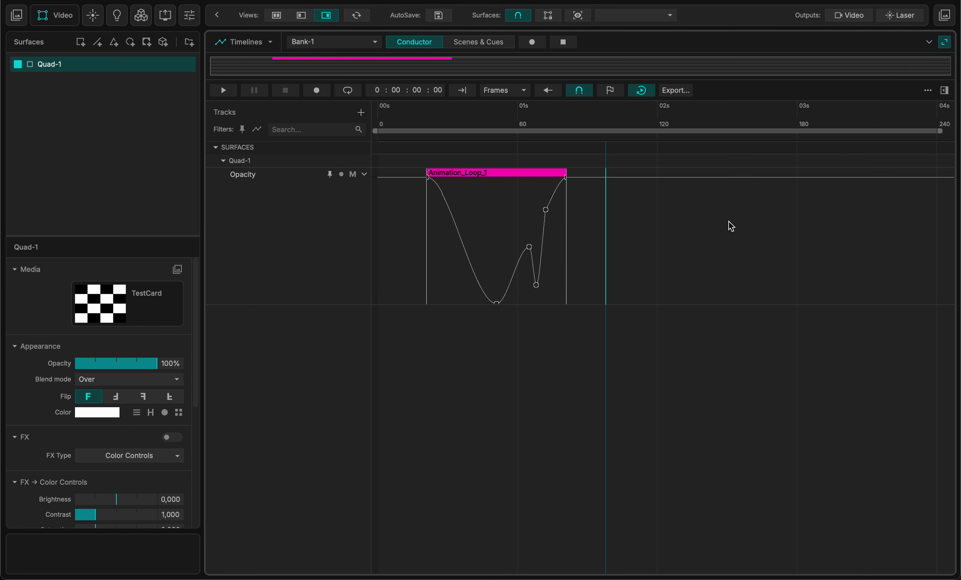
left_click_drag(521, 174, 562, 215)
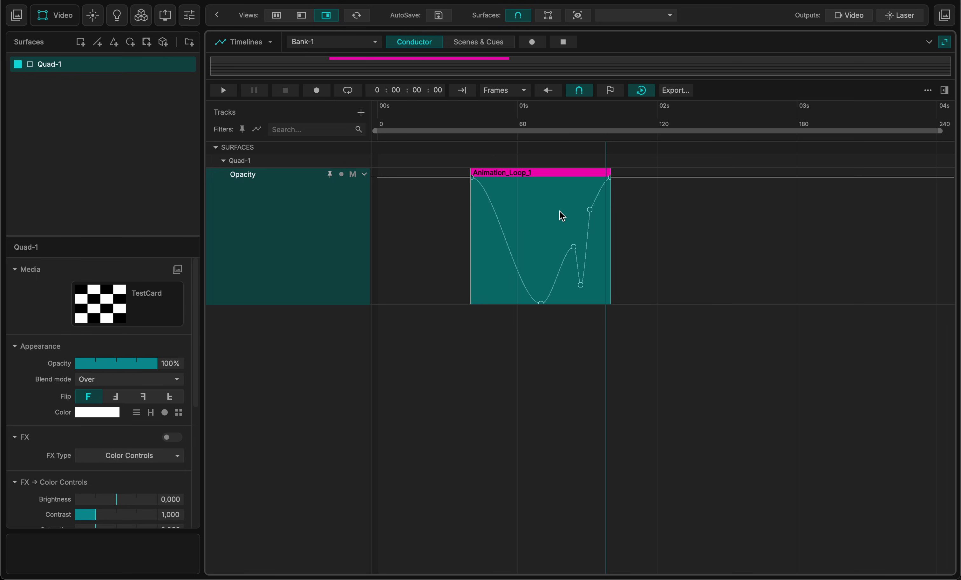
scroll(562, 216, "down", 2)
- Move Animation_Loop_1 back to 00s and duplicate it to about 03s
left_click_drag(485, 175, 428, 187)
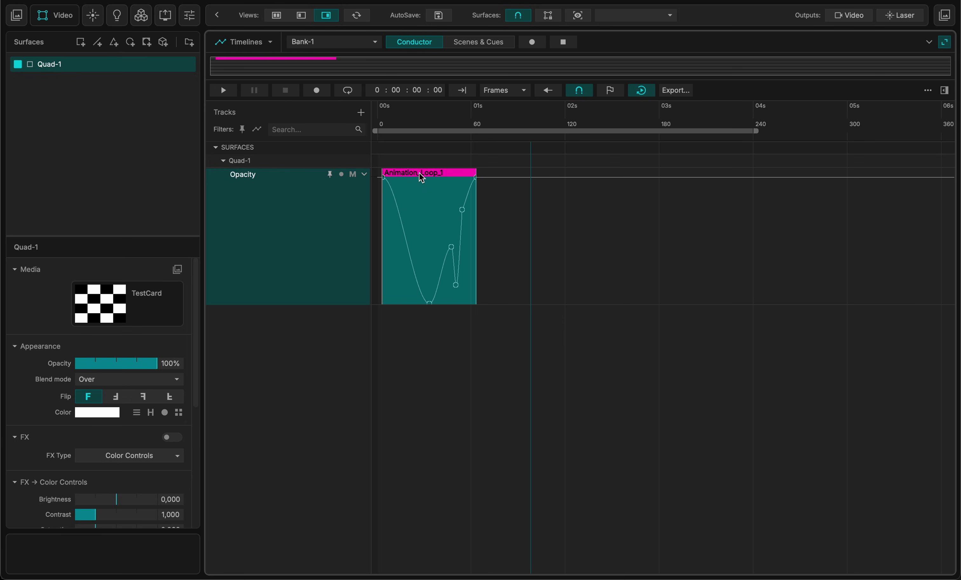
left_click_drag(419, 173, 674, 182)
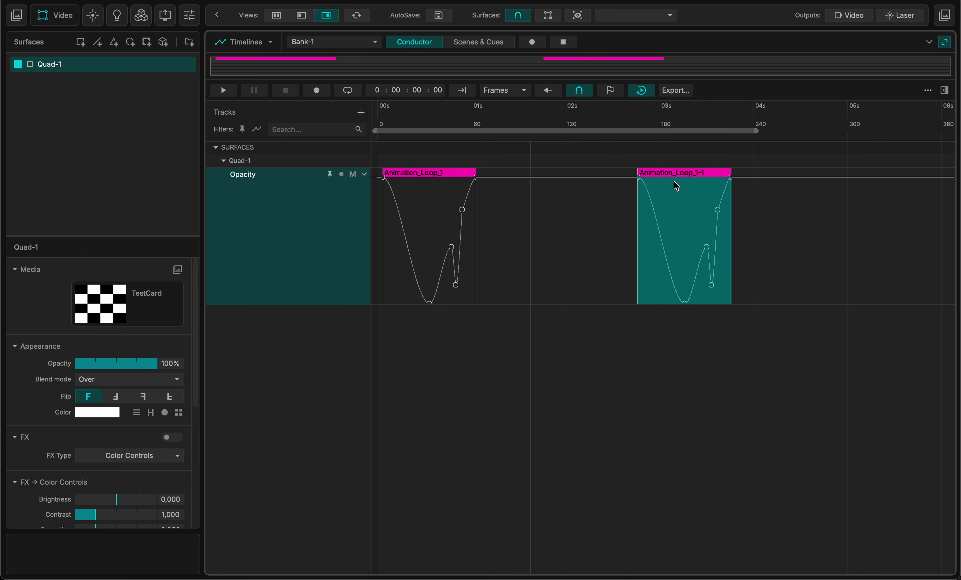
left_click(566, 258)
scroll(565, 264, "down", 2)
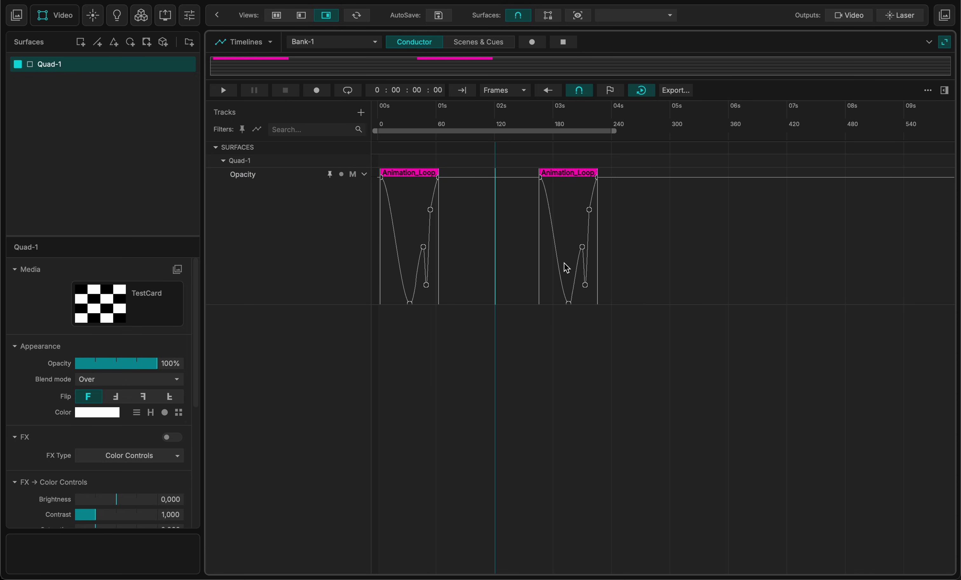
mouse_move(558, 176)
left_mouse_down()
mouse_move(515, 185)
mouse_move(557, 185)
left_mouse_up()
scroll(557, 186, "up", 6)
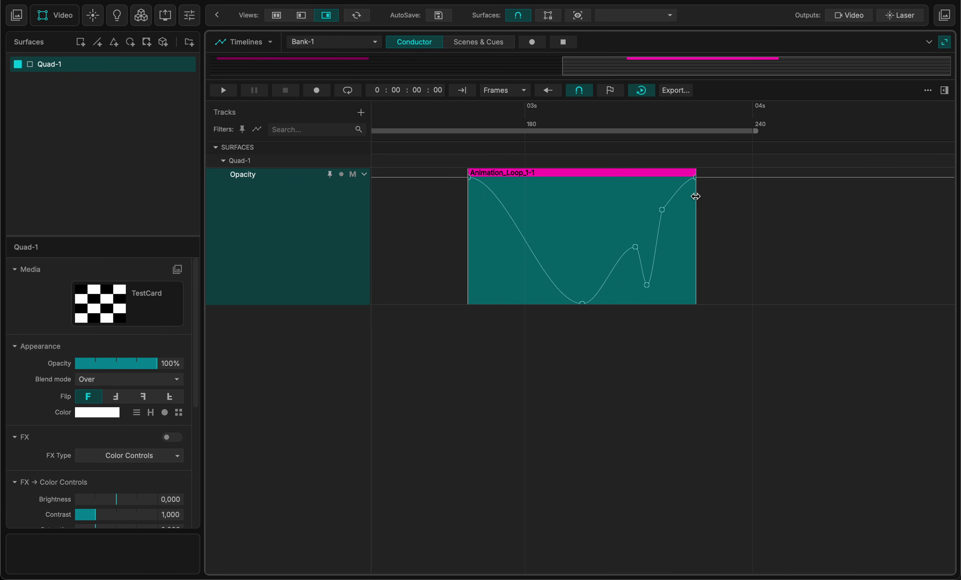
scroll(696, 197, "down", 2)
- Extend the Animation_Loop_1-1 copy so its curve repeats several cycles past 08s
left_click_drag(696, 197, 912, 199)
scroll(913, 206, "down", 2)
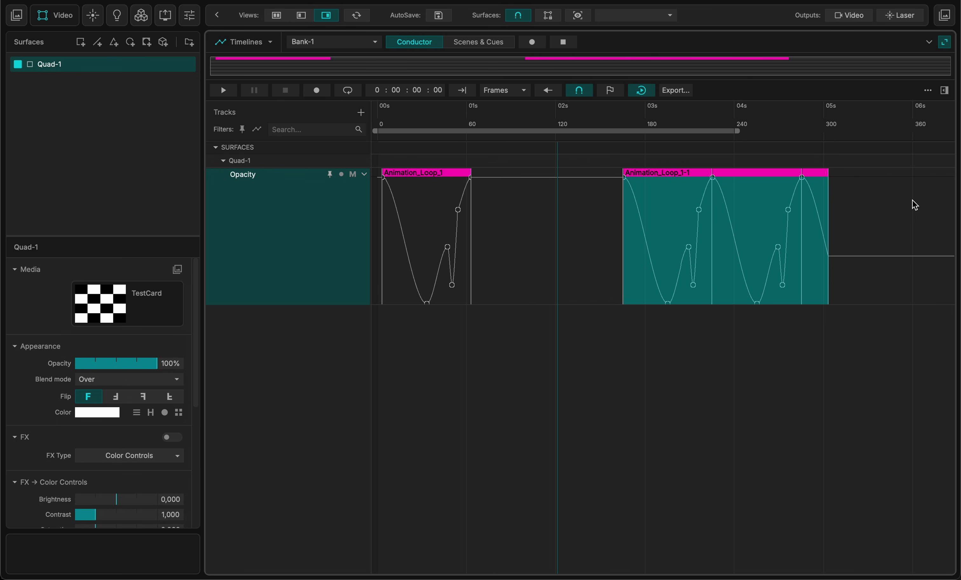
left_click_drag(827, 195, 916, 195)
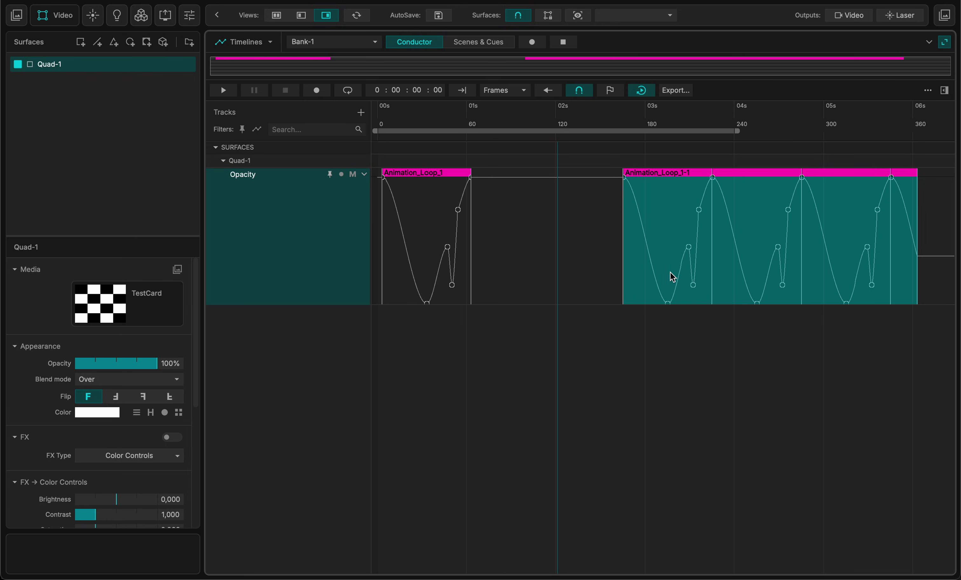
scroll(649, 284, "right", 5)
scroll(651, 290, "right", 2)
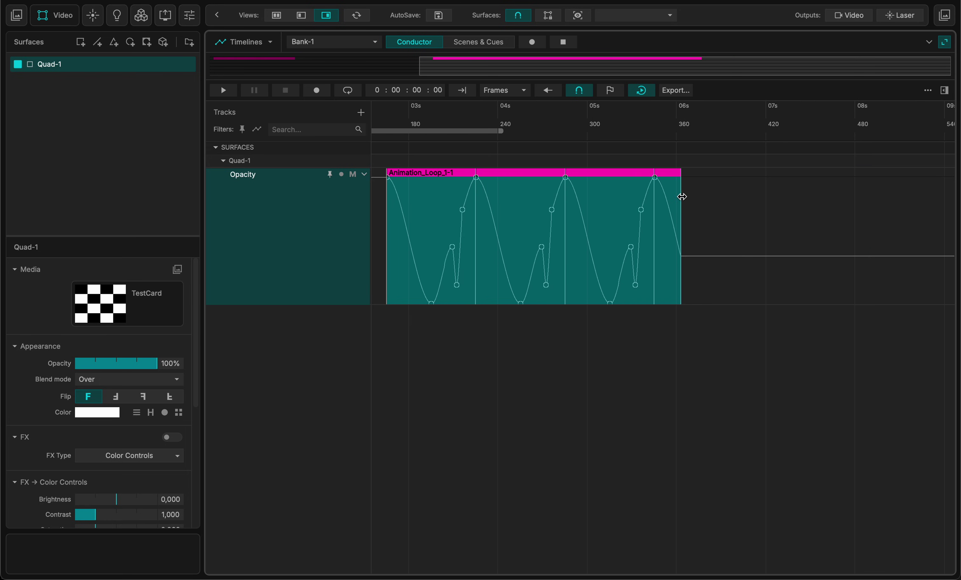
left_click_drag(682, 197, 911, 195)
scroll(712, 261, "down", 3)
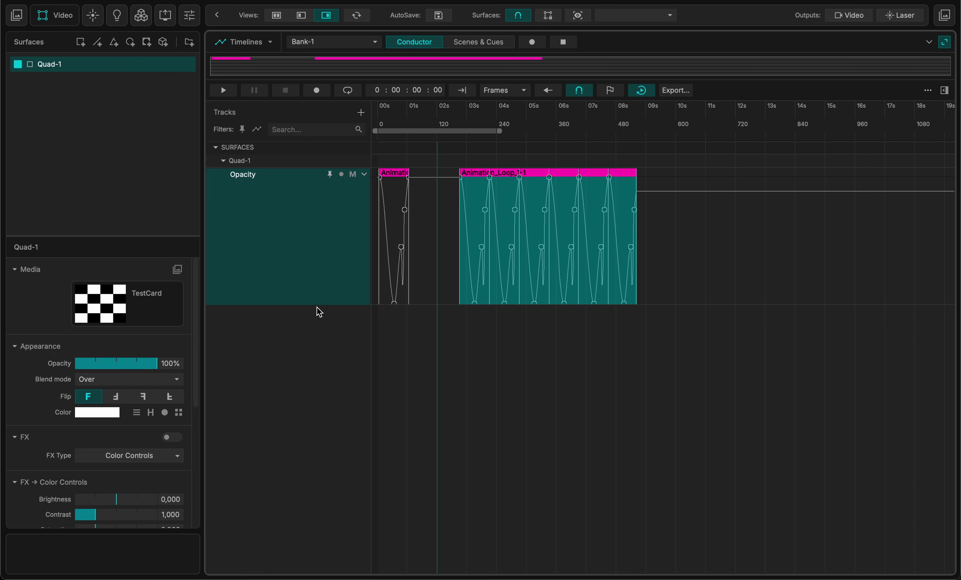
- Shrink the Opacity track height and nudge the looping clip slightly later
left_click_drag(316, 305, 318, 242)
scroll(473, 243, "up", 3)
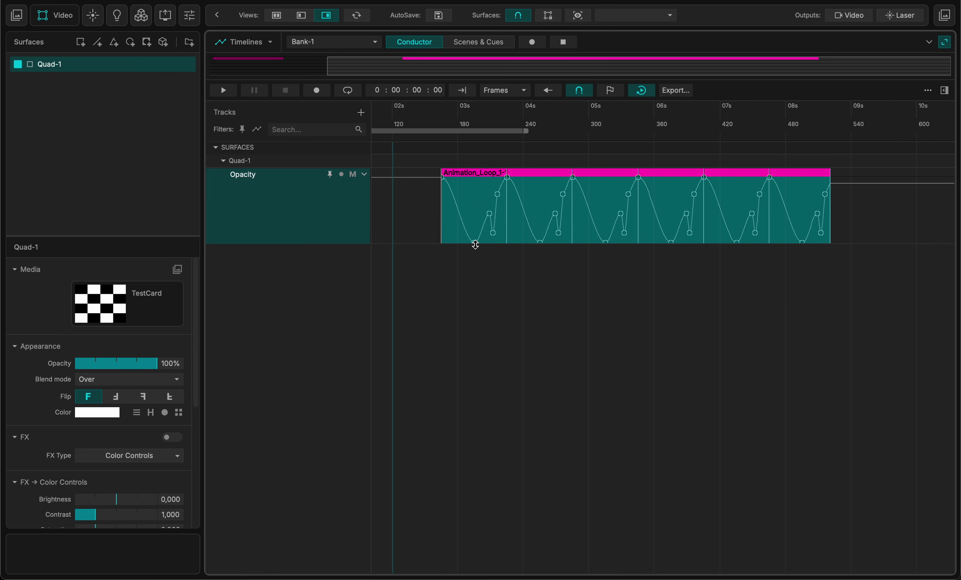
scroll(475, 243, "left", 3)
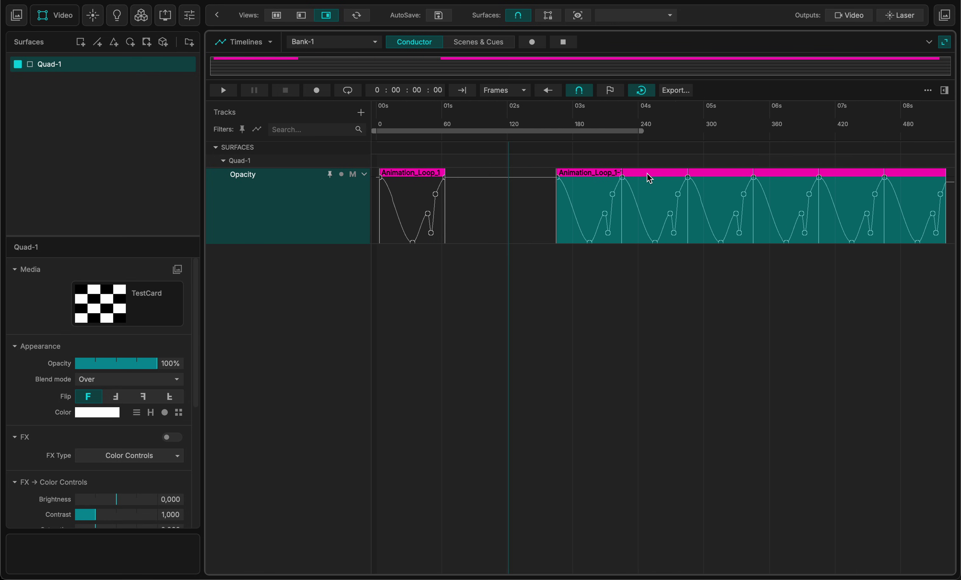
mouse_move(646, 173)
left_mouse_down()
mouse_move(559, 165)
mouse_move(655, 164)
mouse_move(652, 172)
left_mouse_up()
left_click(525, 221)
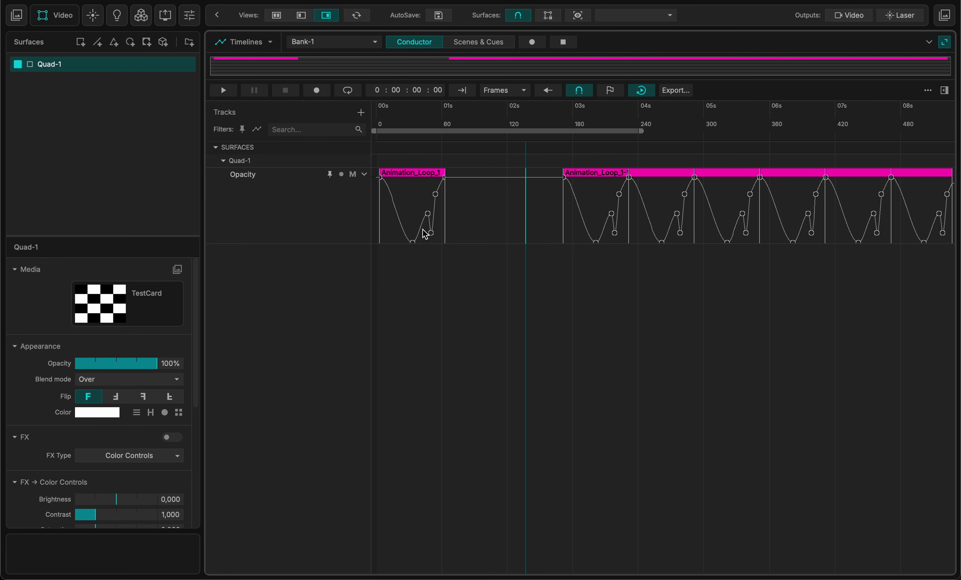
- Reshape keyframes in Animation_Loop_1-1 and Animation_Loop_1, then select the looping copy
left_click_drag(612, 215, 584, 206)
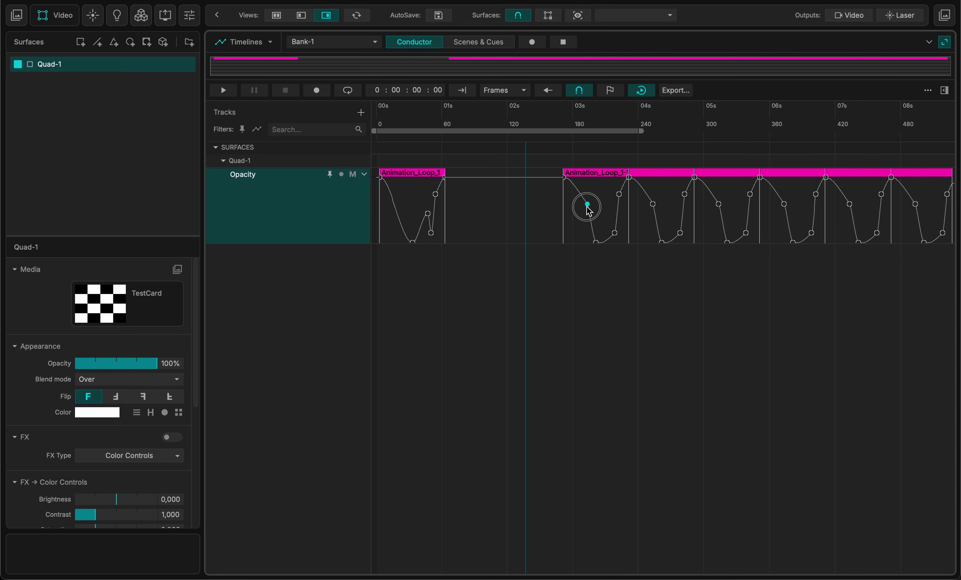
left_click_drag(596, 242, 600, 219)
scroll(680, 213, "left", 2)
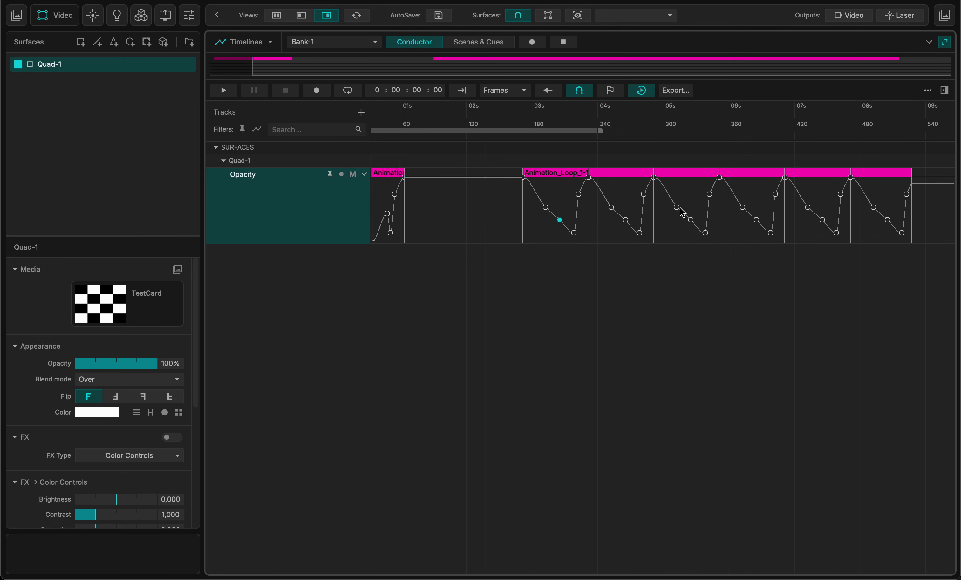
mouse_move(430, 215)
left_mouse_down()
mouse_move(416, 197)
mouse_move(420, 217)
mouse_move(431, 207)
mouse_move(436, 220)
left_mouse_up()
scroll(477, 234, "down", 4)
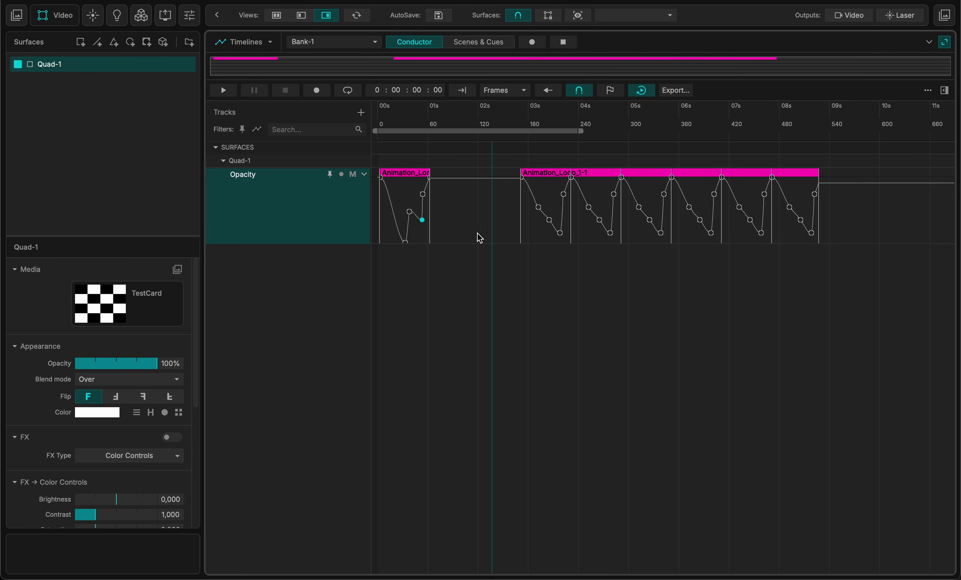
left_click(596, 173)
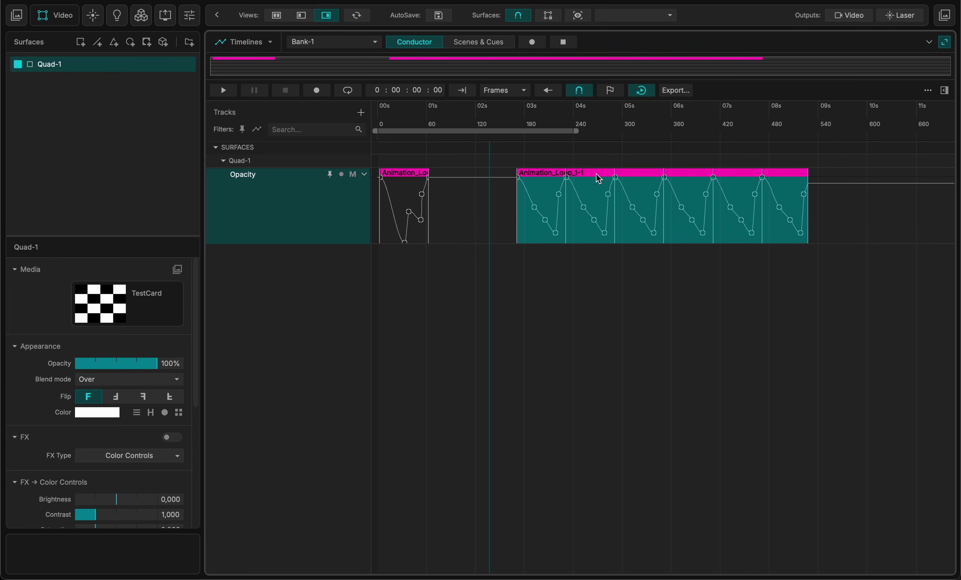
- Delete Animation_Loop_1-1, copy Animation_Loop_1, and paste it as a ghost at frame 240
key("Delete")
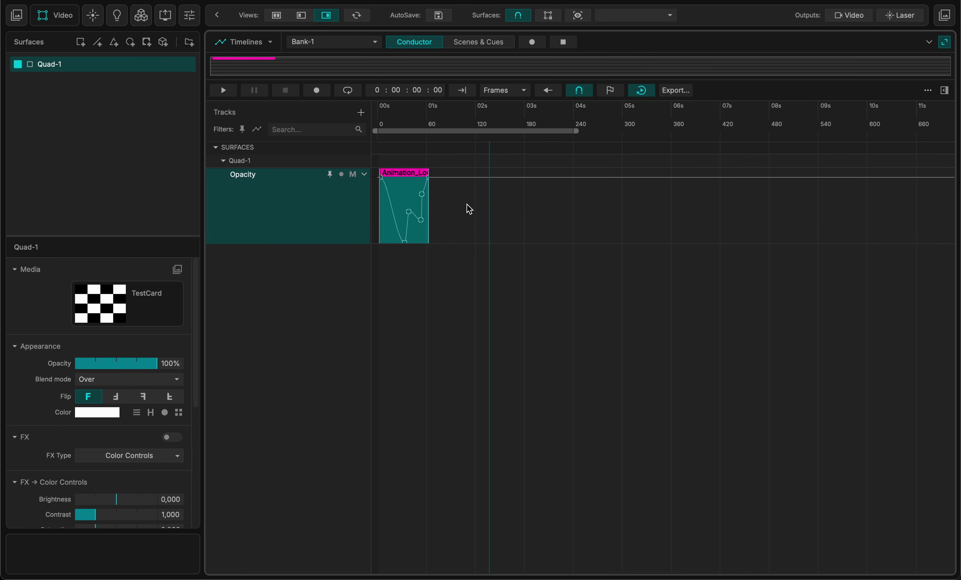
right_click(403, 178)
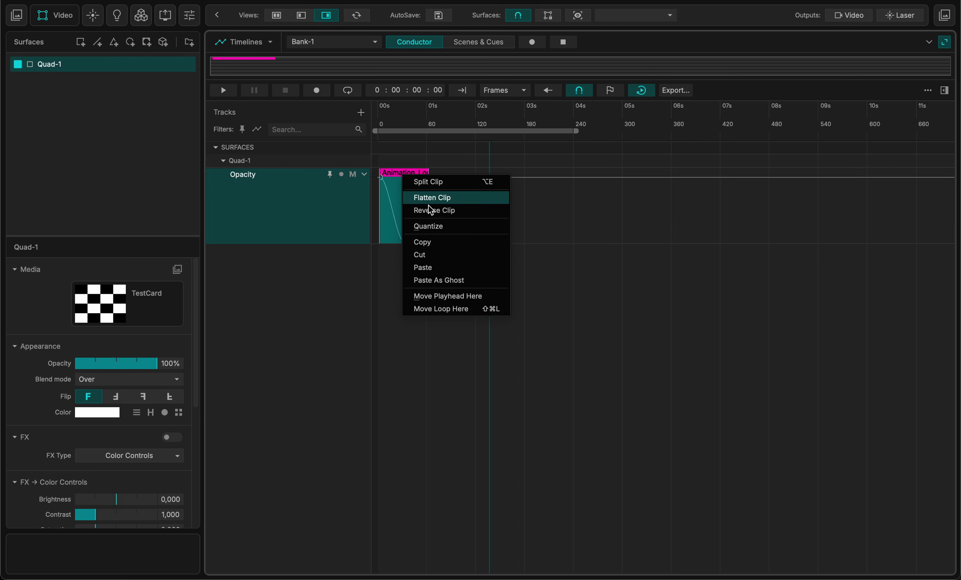
left_click(422, 243)
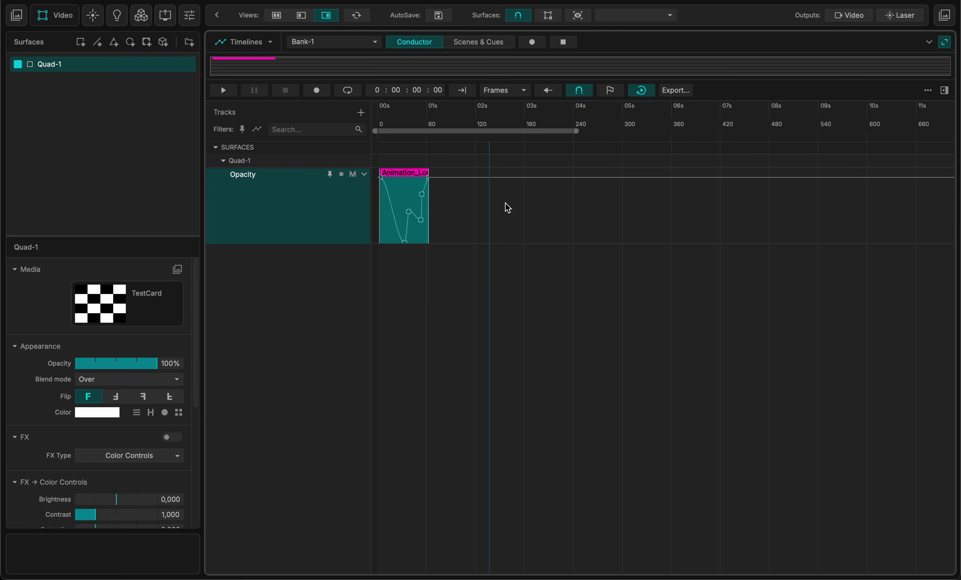
left_click(573, 196)
right_click(574, 197)
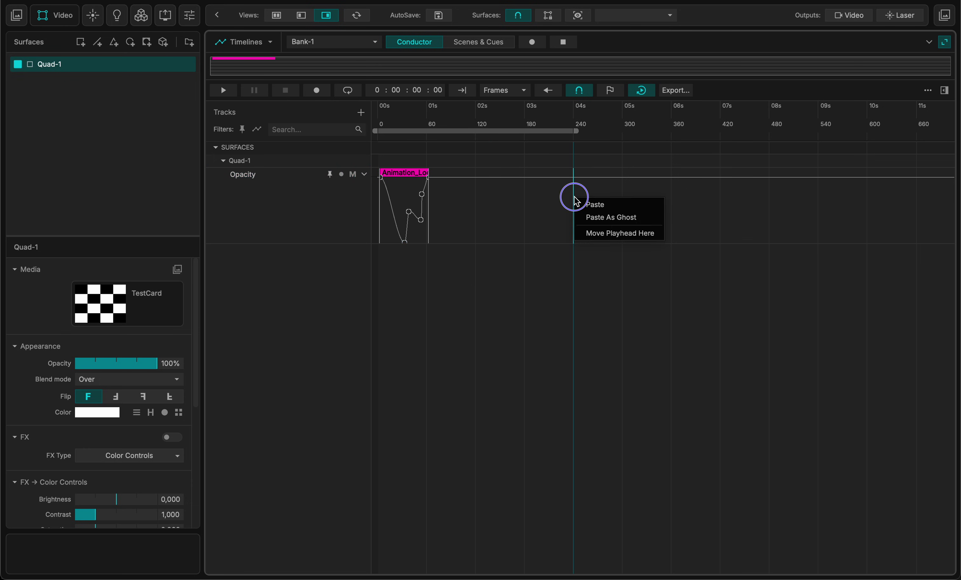
left_click(593, 217)
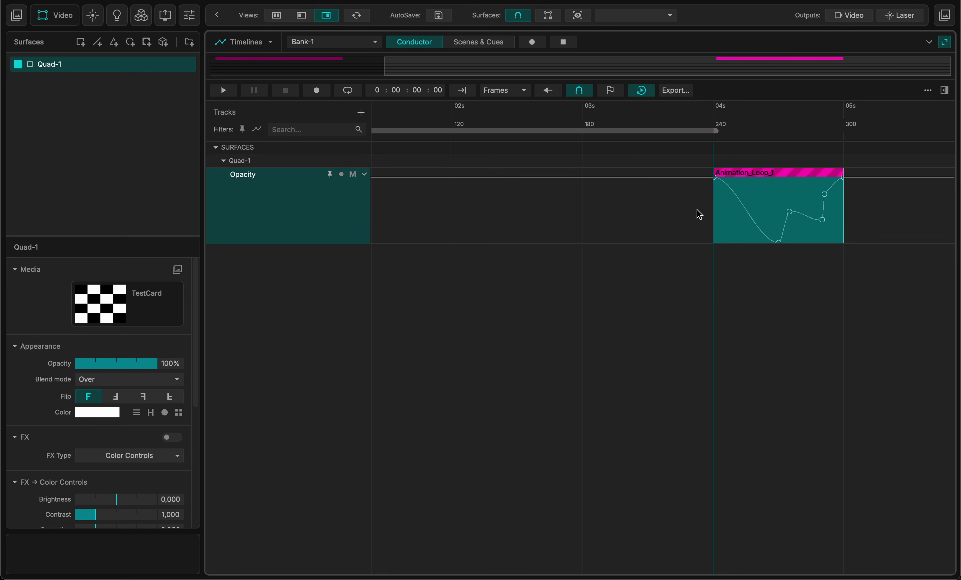
- Move the ghost to about 02s, paste another ghost at 05s, and reshape the shared curve
scroll(697, 210, "down", 3)
left_click(581, 218)
left_click_drag(704, 172, 563, 171)
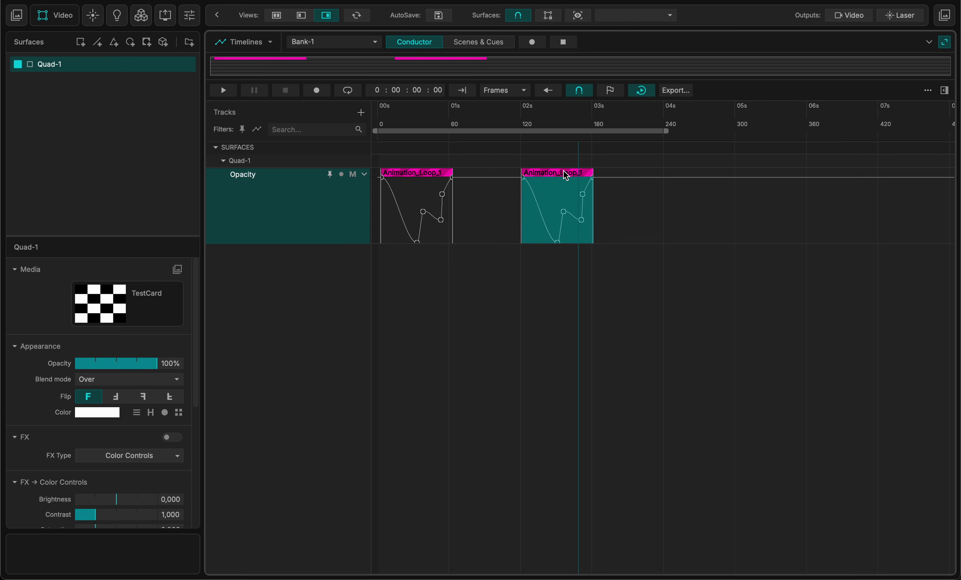
left_click(735, 198)
right_click(735, 197)
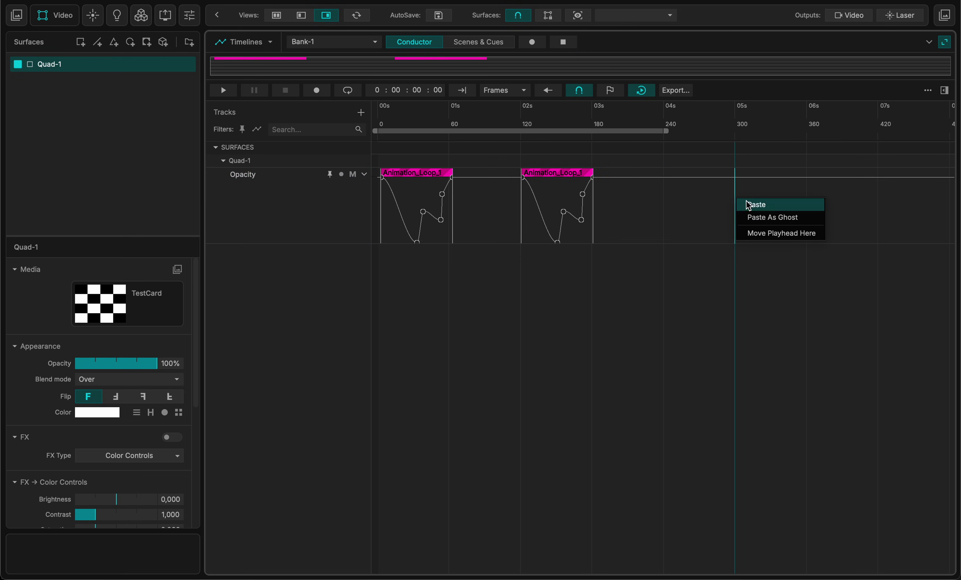
left_click(758, 219)
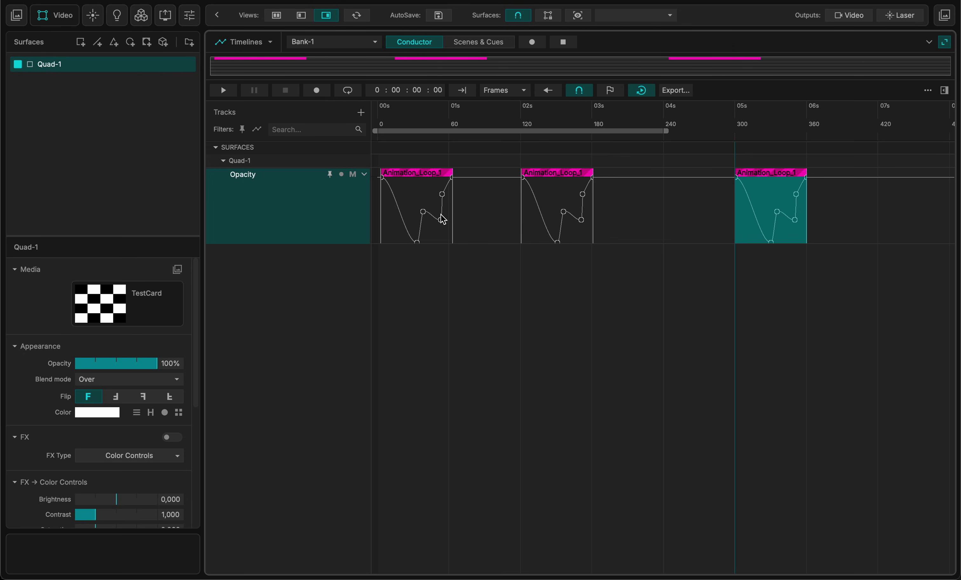
mouse_move(423, 211)
left_mouse_down()
mouse_move(429, 232)
mouse_move(406, 197)
mouse_move(400, 207)
mouse_move(435, 217)
mouse_move(422, 204)
mouse_move(439, 227)
mouse_move(442, 197)
mouse_move(437, 228)
mouse_move(433, 200)
mouse_move(431, 221)
mouse_move(440, 204)
left_mouse_up()
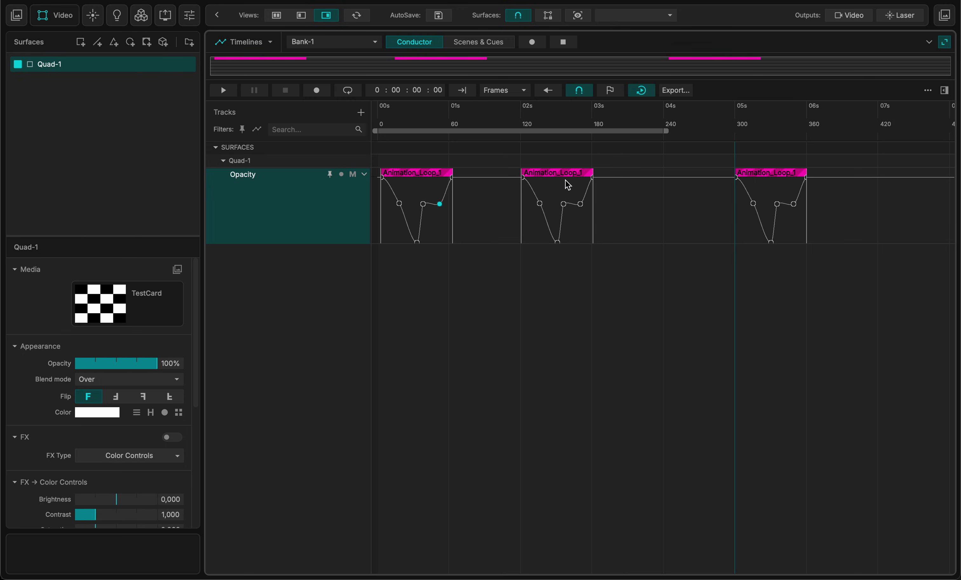
- Duplicate the second clip into the 04s gap as Animation_Loop_1-4, then delete that copy
left_click(556, 174)
left_click_drag(557, 174, 673, 185)
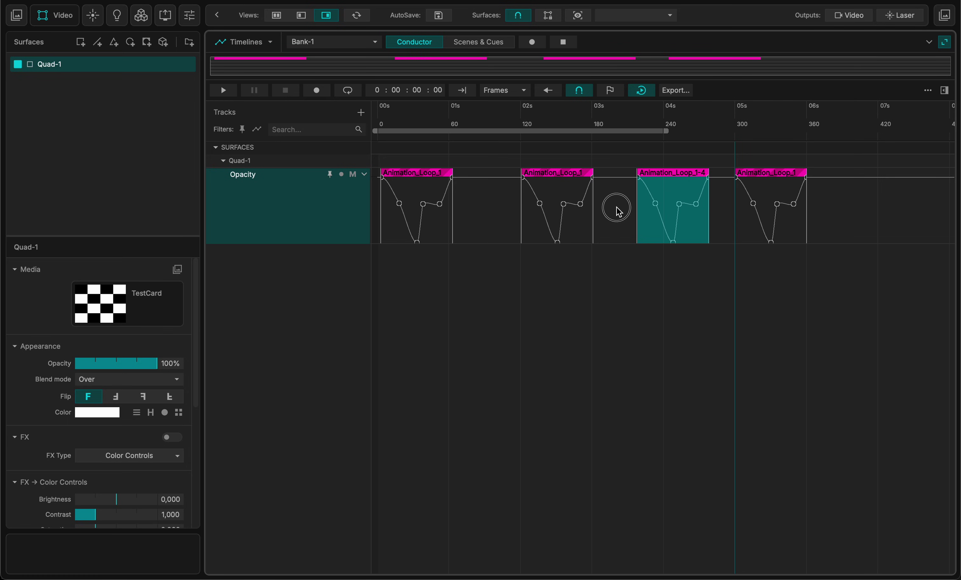
left_click(617, 207)
left_click(659, 175)
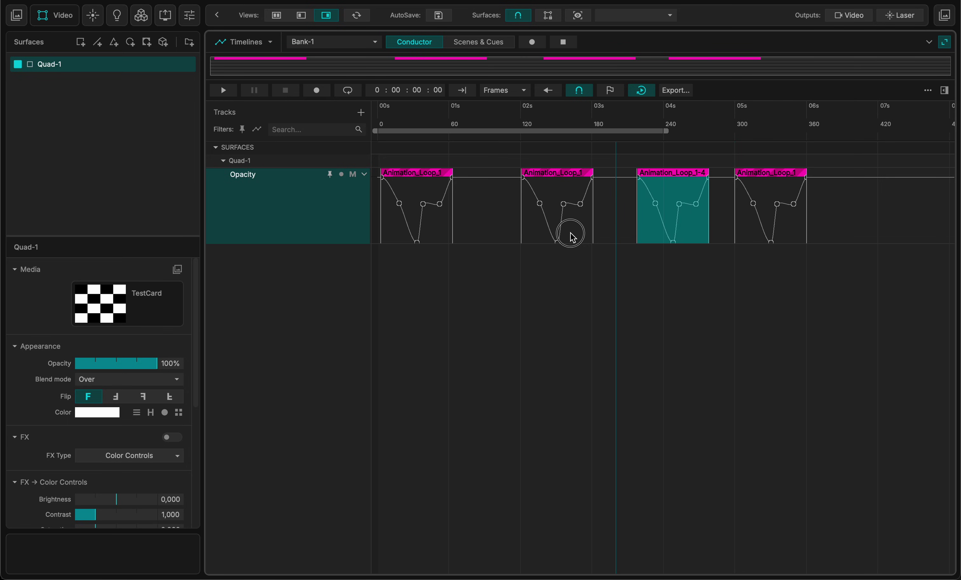
left_click(570, 234)
mouse_move(563, 205)
left_mouse_down()
mouse_move(565, 221)
mouse_move(565, 204)
left_mouse_up()
left_click(664, 178)
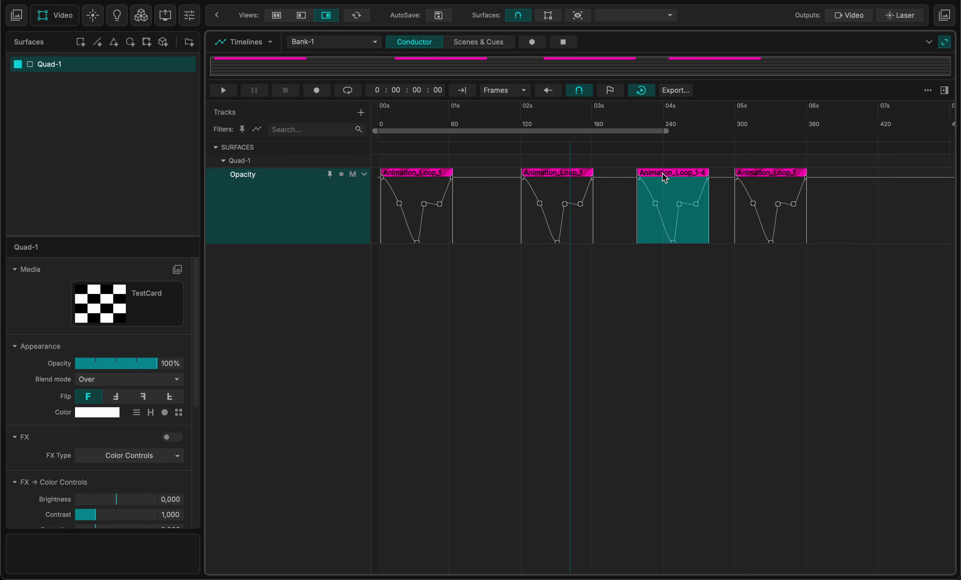
key("Delete")
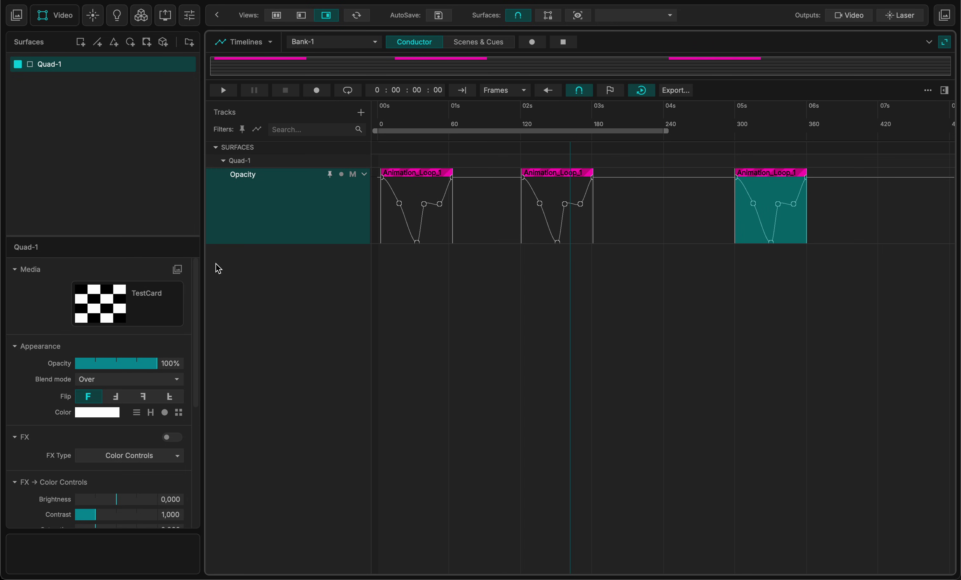
- Add surface Quad-2 with a keyed Opacity track and shift the middle Quad-1 clip earlier
left_click(80, 42)
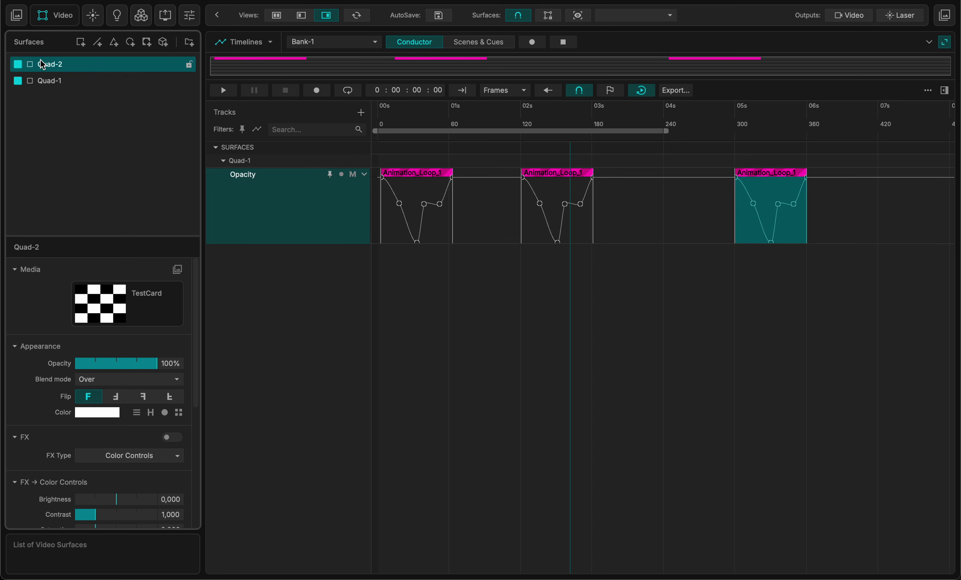
left_click(320, 90)
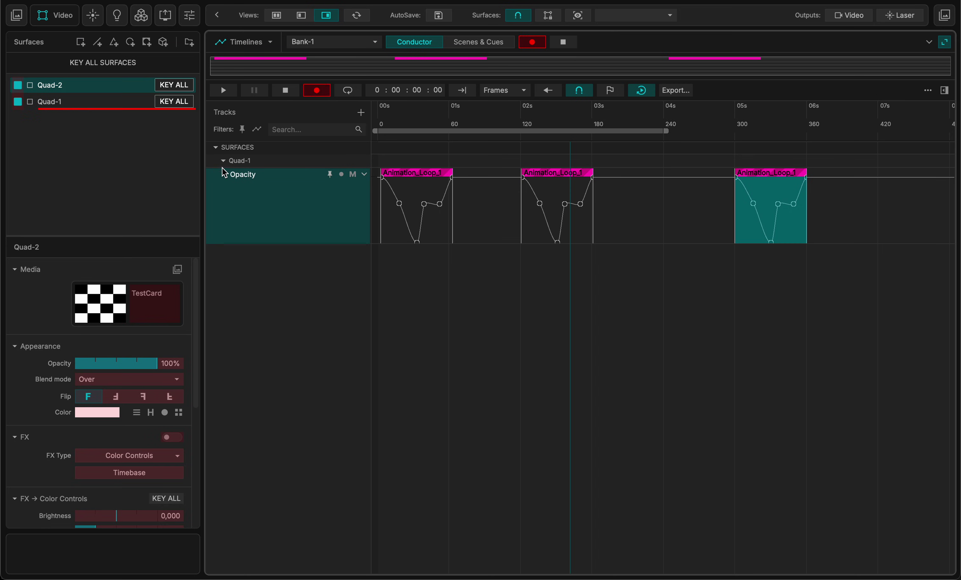
left_click(111, 366)
left_click(317, 90)
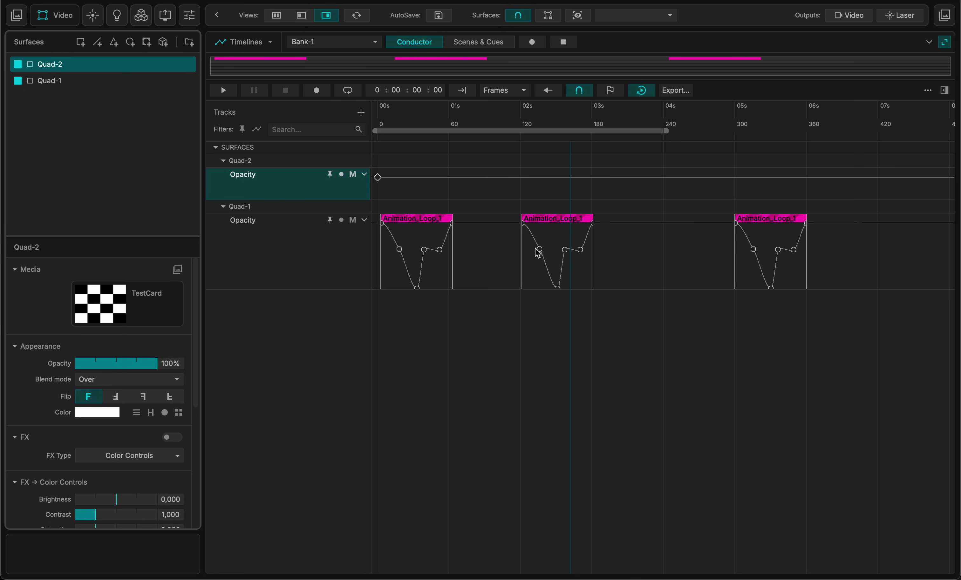
left_click_drag(552, 229, 540, 211)
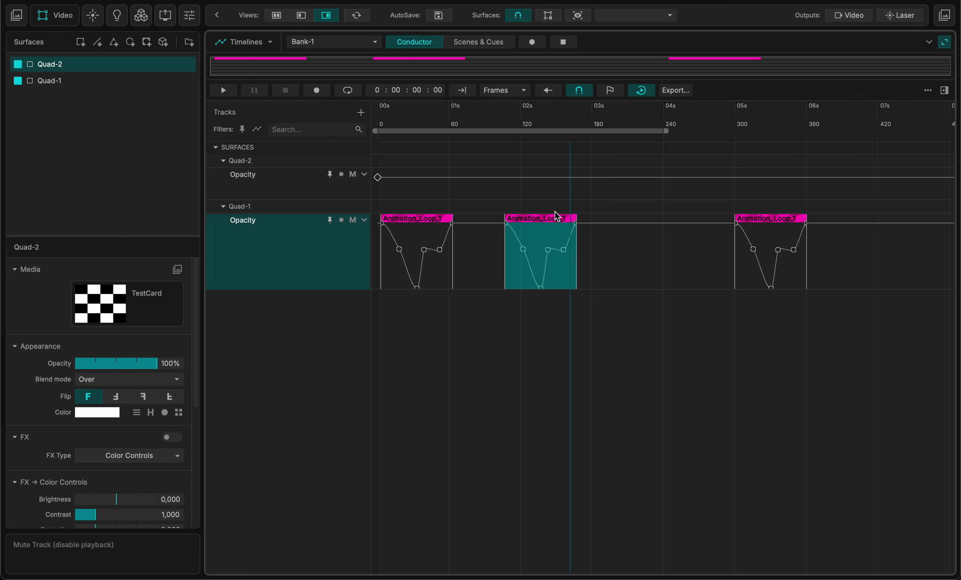
- Copy the middle Quad-1 loop clip and paste it onto Quad-2's Opacity track at about 1.3s
right_click(542, 219)
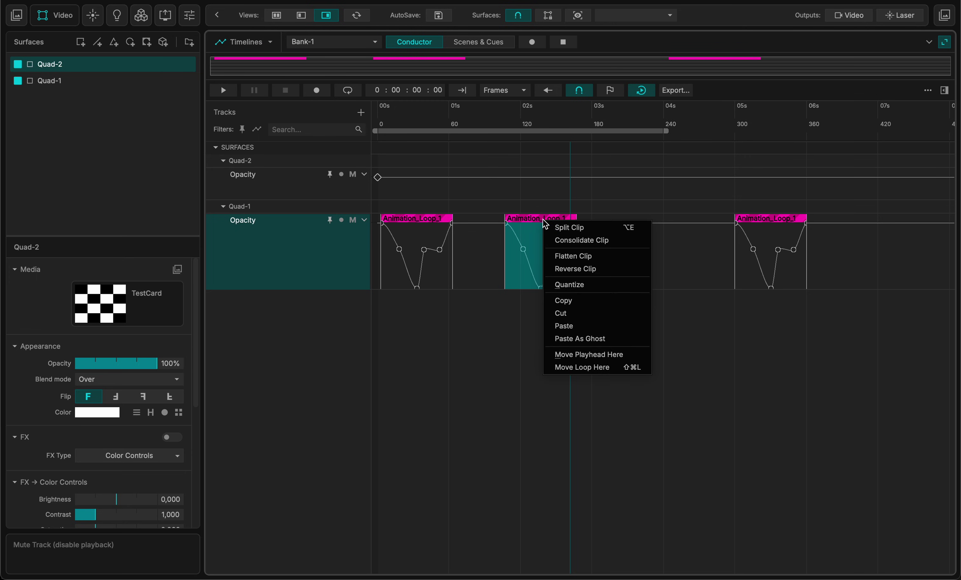
left_click(564, 301)
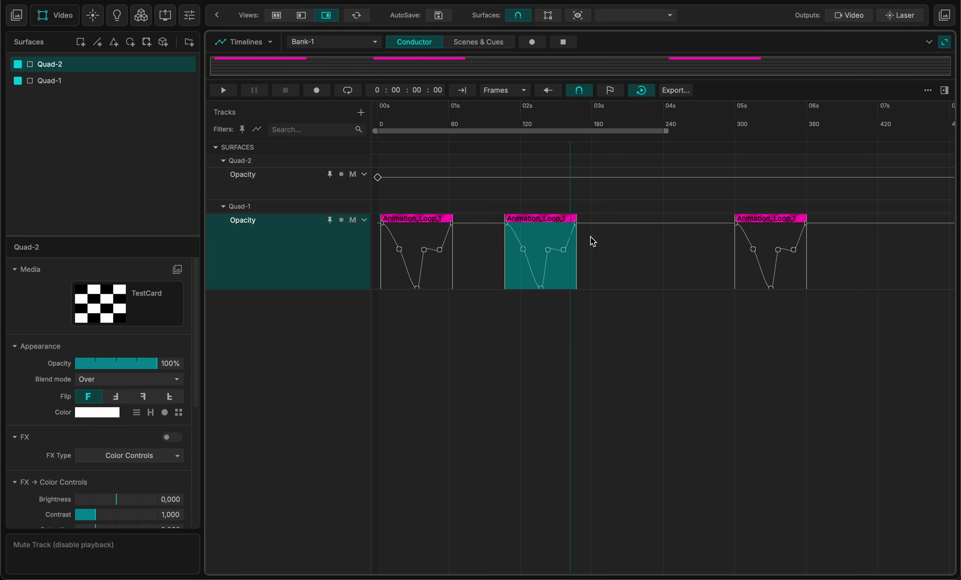
left_click(476, 184)
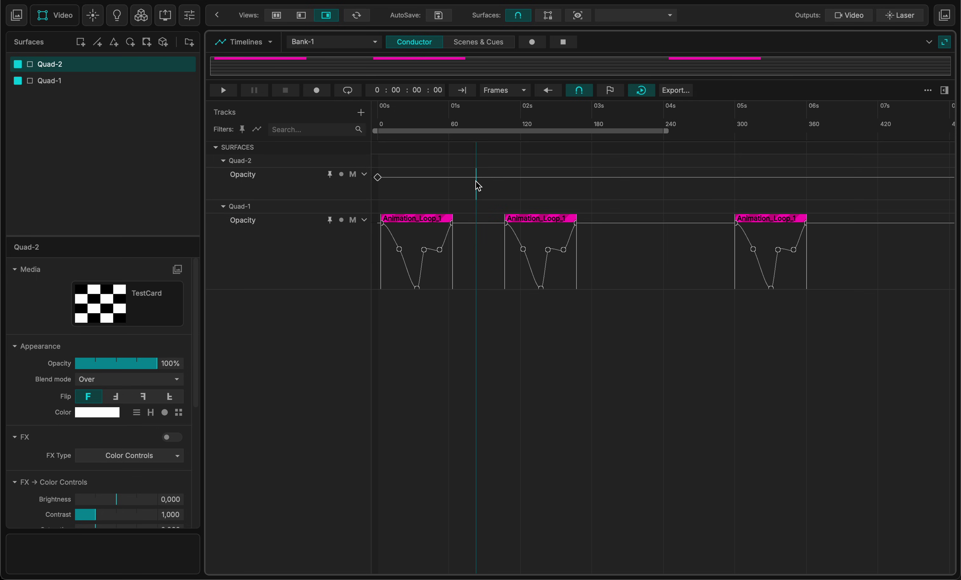
right_click(480, 190)
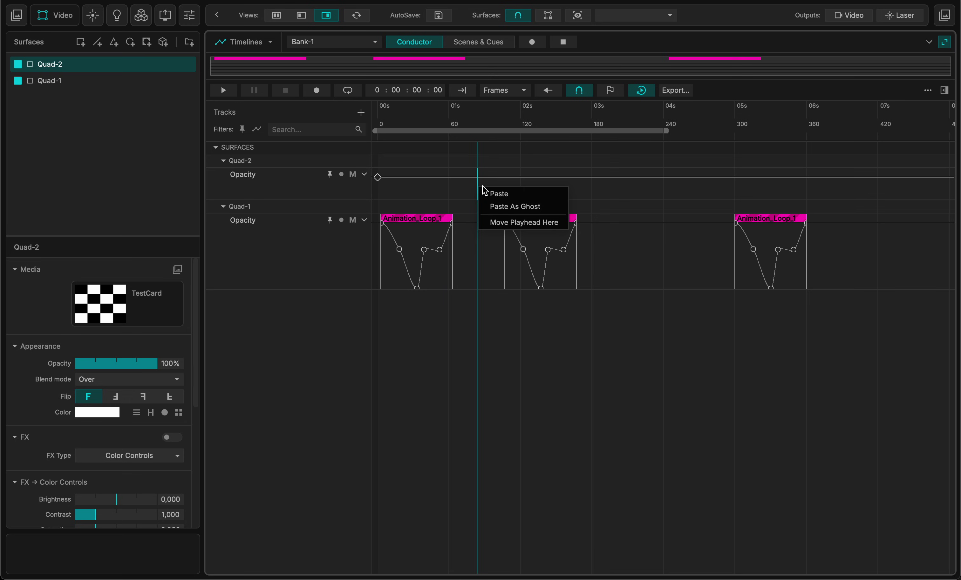
left_click(494, 193)
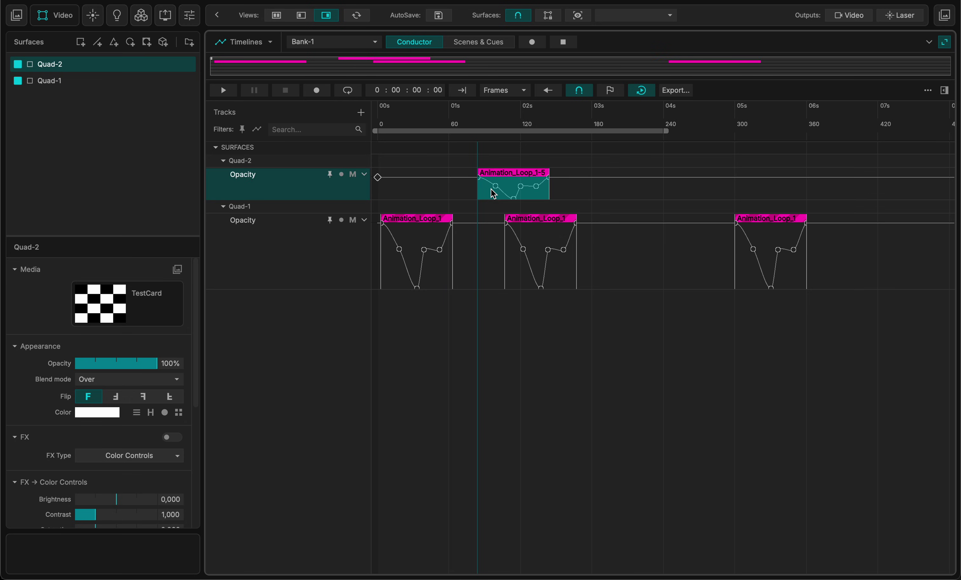
- Paste a ghost copy of the loop clip onto Quad-2's Opacity track at about 3.6s
left_click(594, 183)
left_click(519, 189)
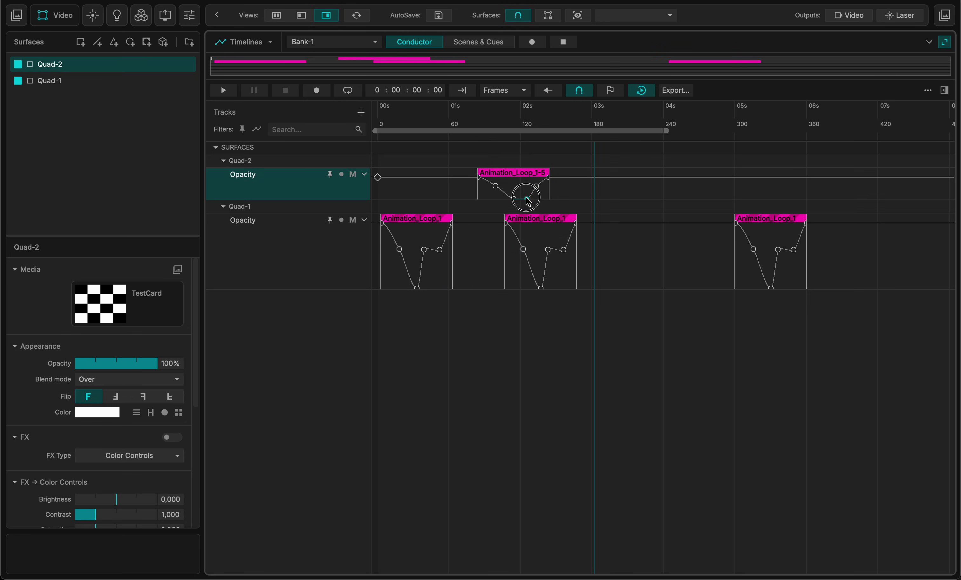
left_click(536, 186)
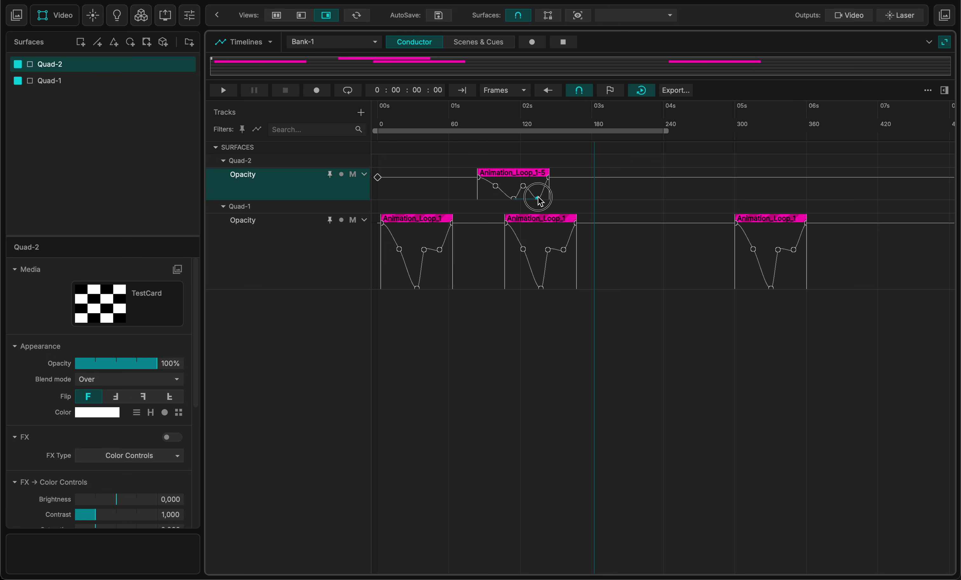
left_click(636, 190)
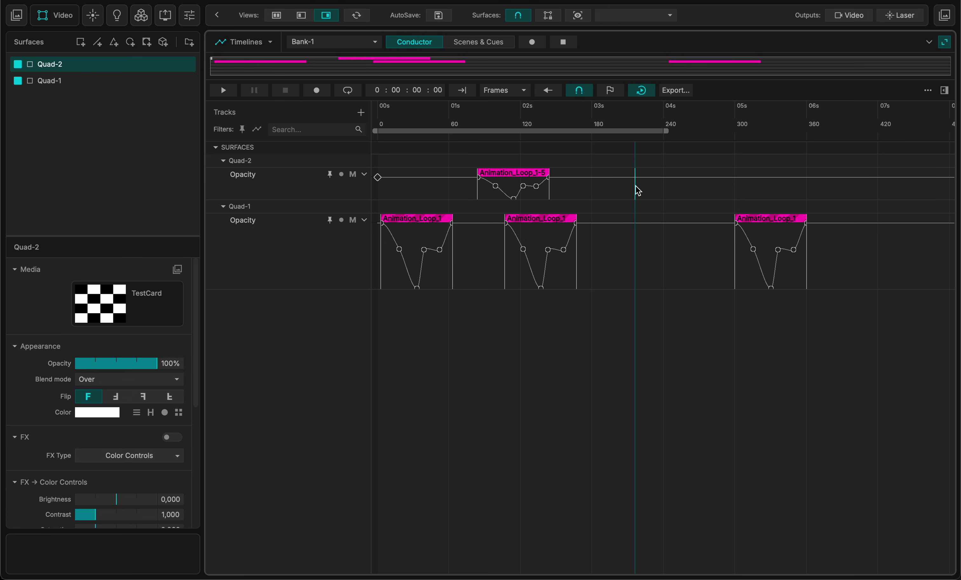
right_click(636, 189)
left_click(656, 206)
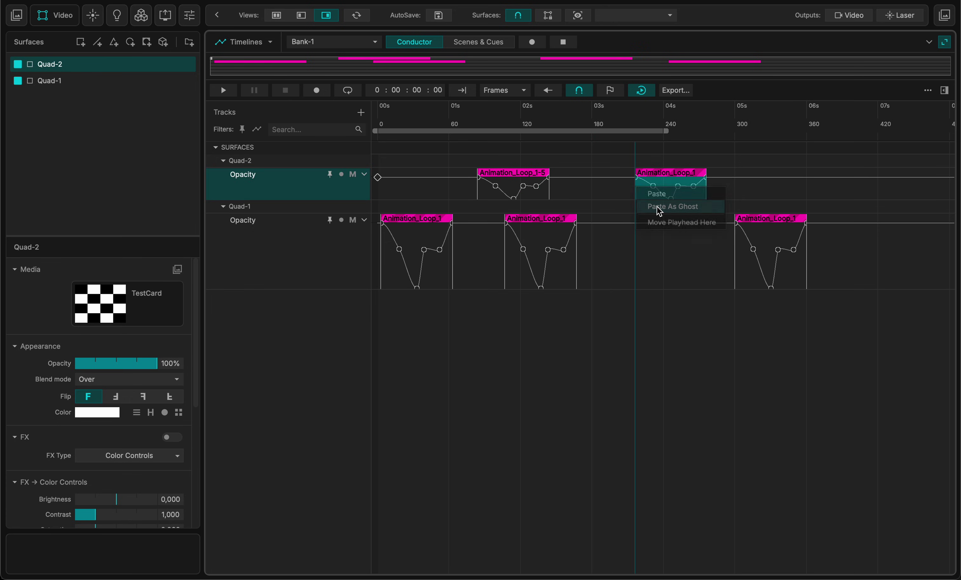
- Enlarge the Quad-2 Opacity row and drag a loop keyframe to reshape every linked Animation_Loop_1 copy
left_click_drag(321, 200, 319, 249)
left_click(528, 268)
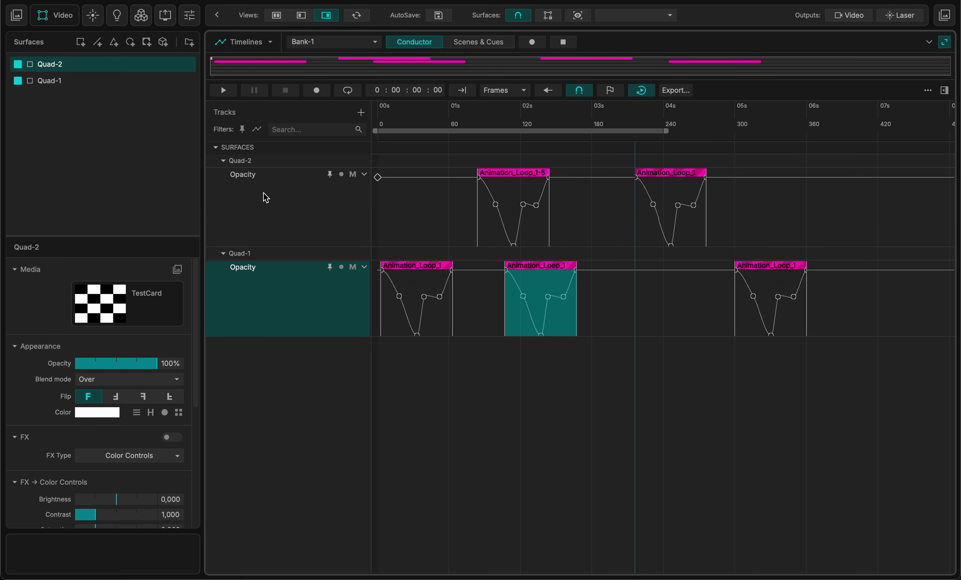
left_click(237, 180)
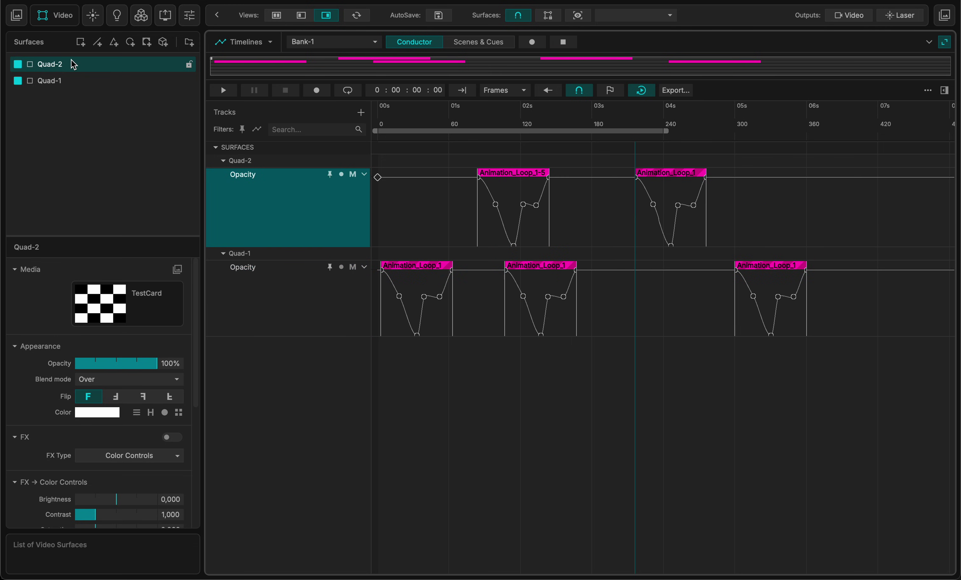
left_click(61, 81)
left_click(54, 65)
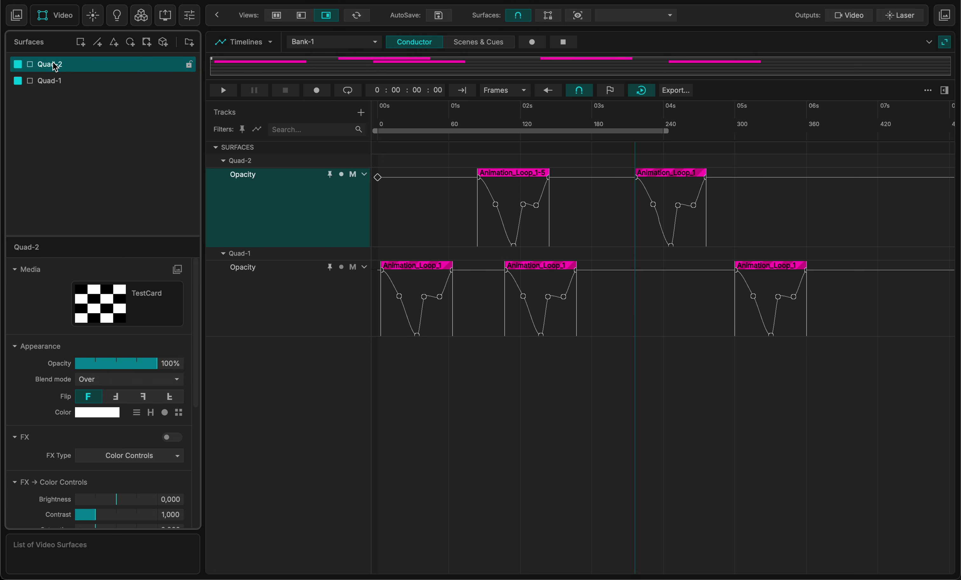
left_click(557, 292)
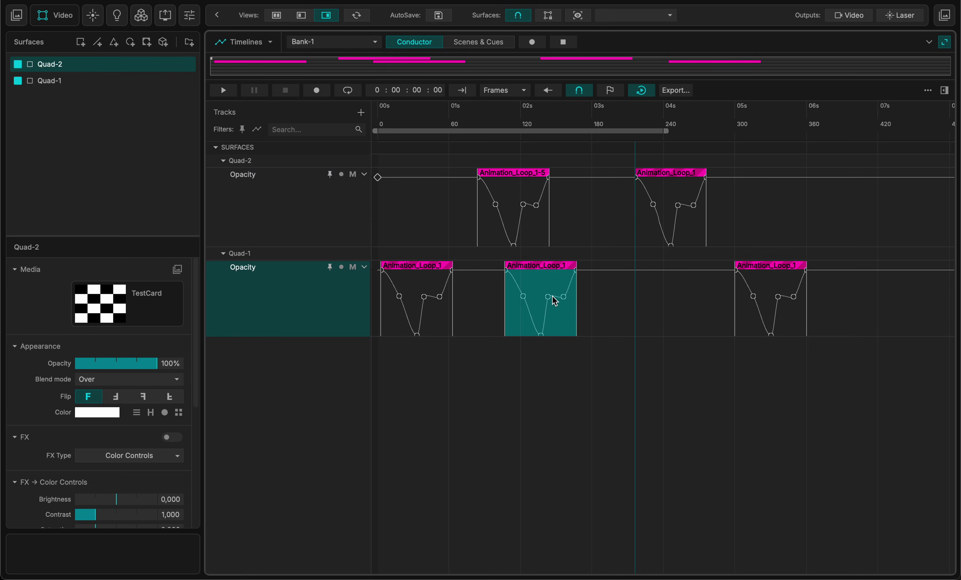
mouse_move(547, 297)
left_mouse_down()
mouse_move(555, 321)
mouse_move(532, 296)
mouse_move(537, 281)
mouse_move(528, 309)
mouse_move(536, 305)
mouse_move(523, 311)
mouse_move(541, 317)
mouse_move(550, 295)
mouse_move(540, 287)
left_mouse_up()
- Stretch the middle Quad-1 loop clip's right edge to about 4.2s so it repeats
left_click(542, 265)
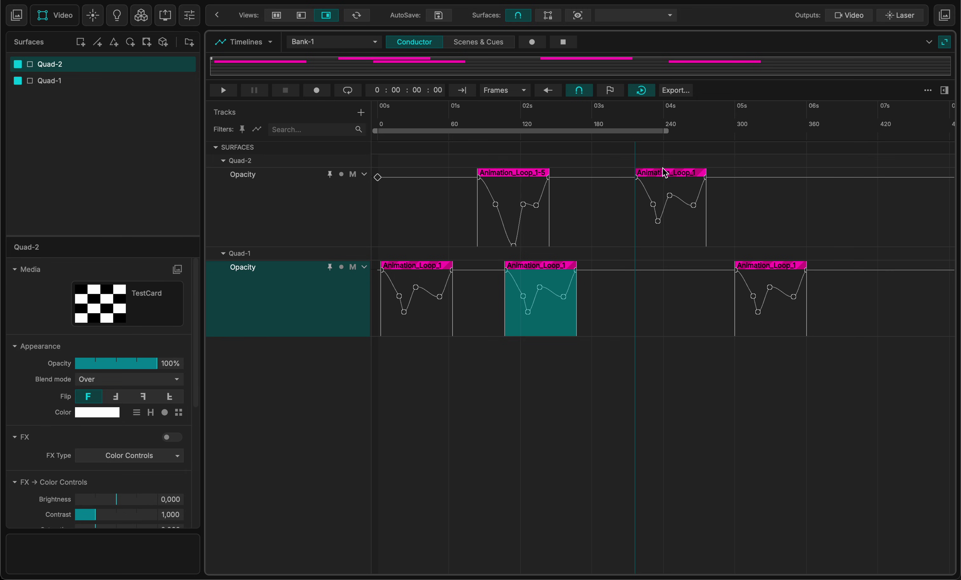
left_click(661, 174)
left_click(549, 266)
left_click_drag(577, 266, 679, 269)
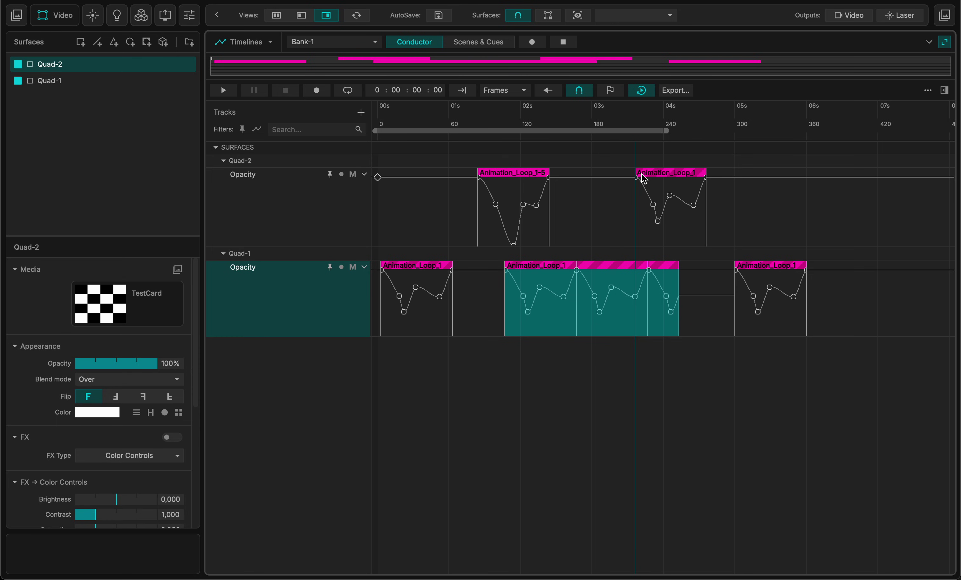
left_click(659, 176)
- Reverse the second Quad-2 clip and shift the Animation_Loop_1-5 clip along the track
right_click(660, 179)
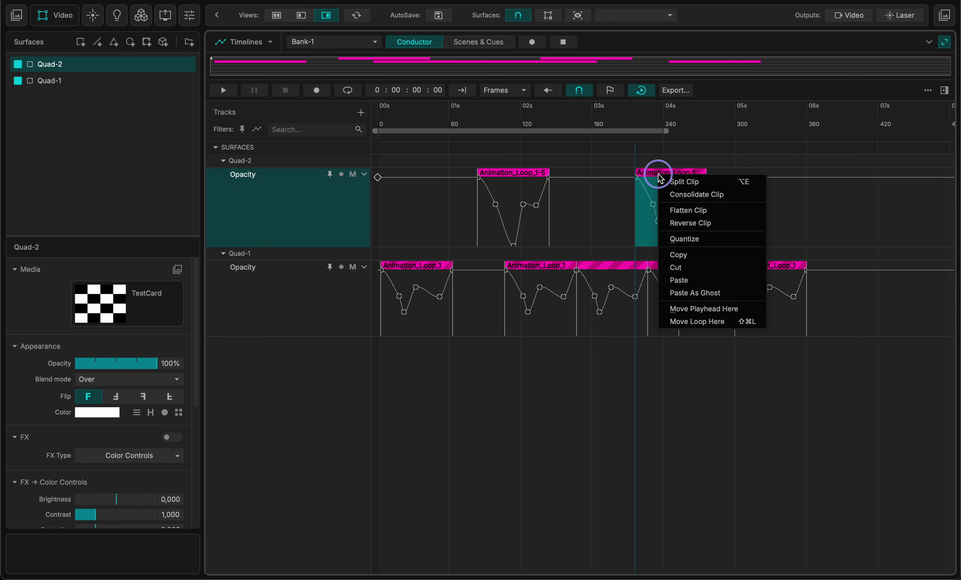
left_click(677, 222)
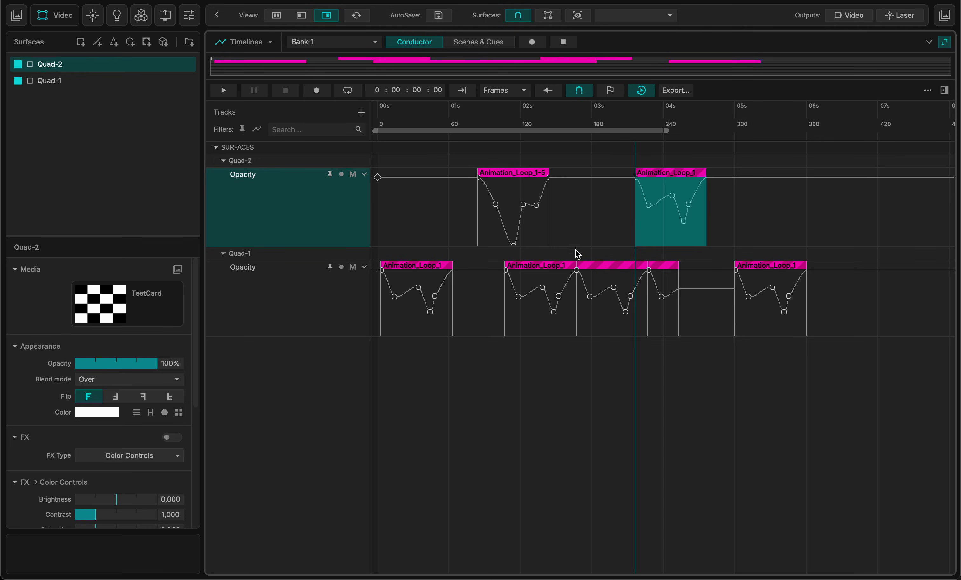
left_click_drag(516, 180, 621, 170)
- Flatten Animation_Loop_1-5 into plain keyframes and move the reversed clip to just before 4s
scroll(516, 225, "up", 5)
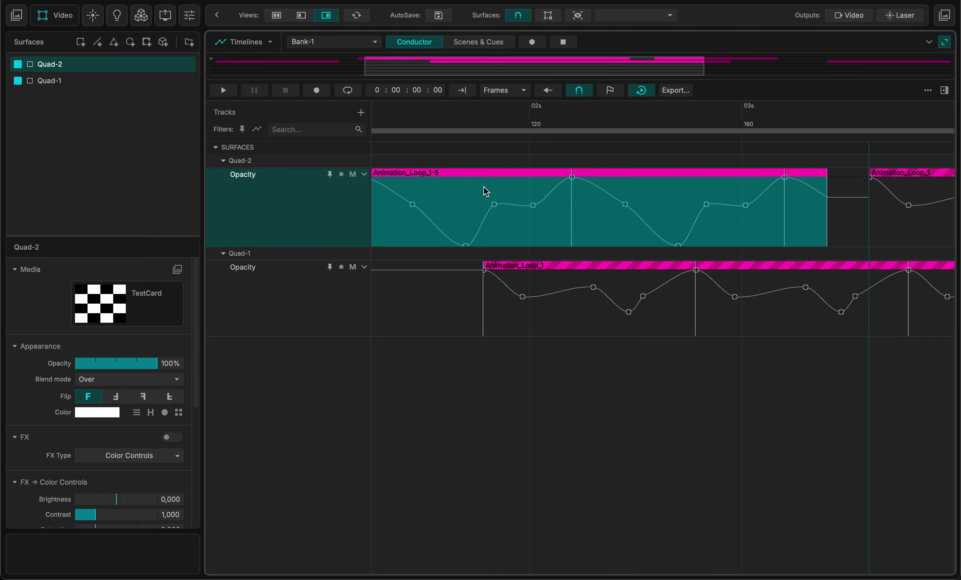
right_click(476, 178)
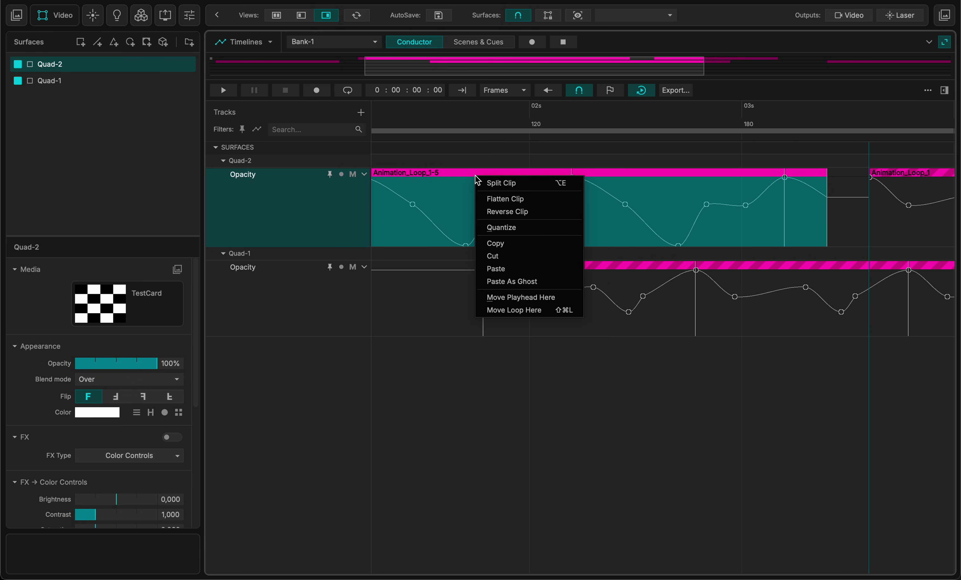
left_click(495, 199)
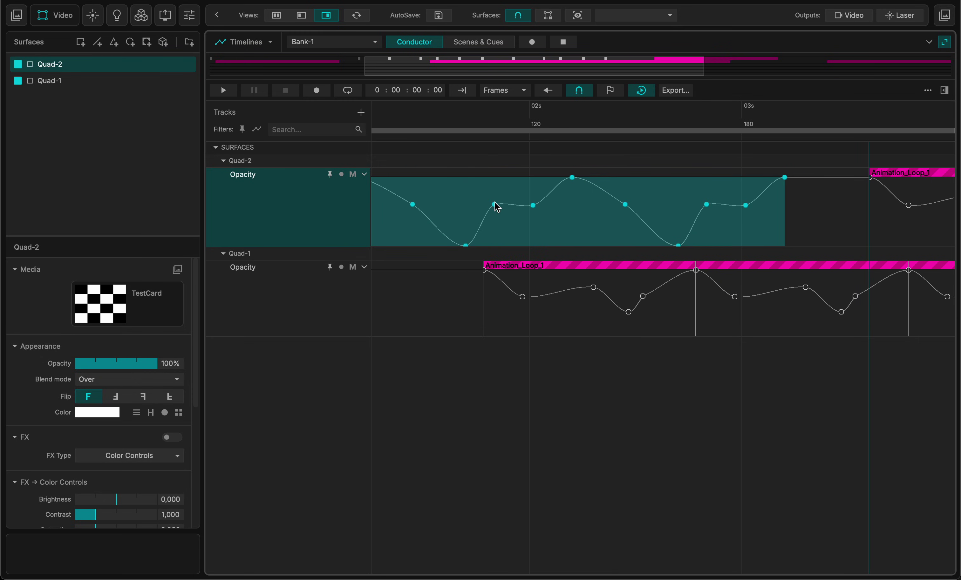
scroll(495, 207, "down", 3)
left_click(694, 207)
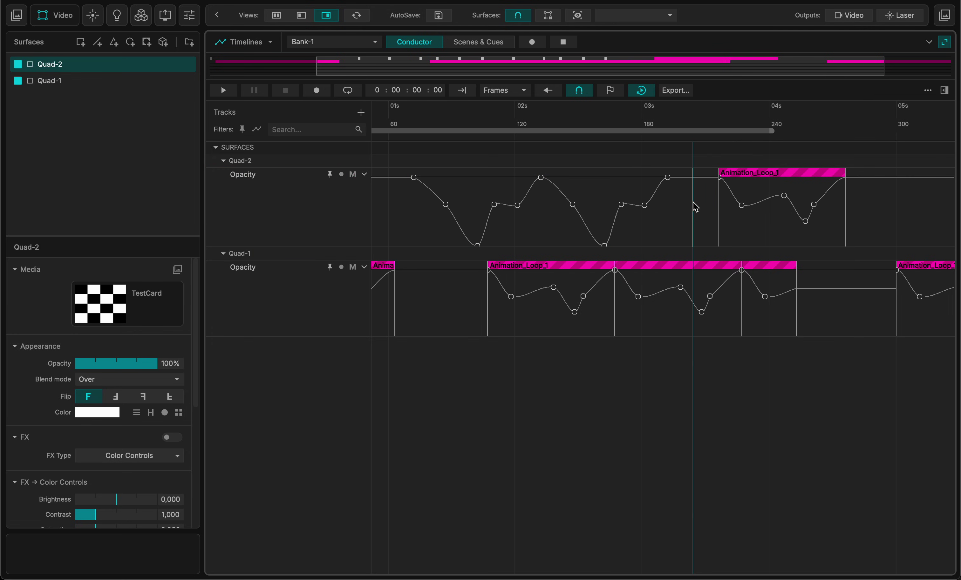
scroll(570, 209, "down", 2)
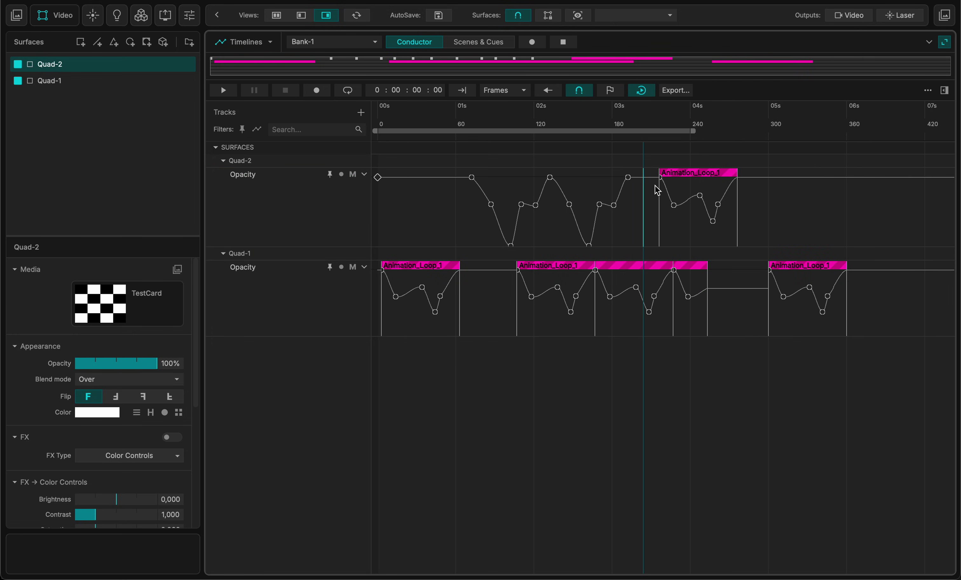
left_click_drag(684, 182, 712, 191)
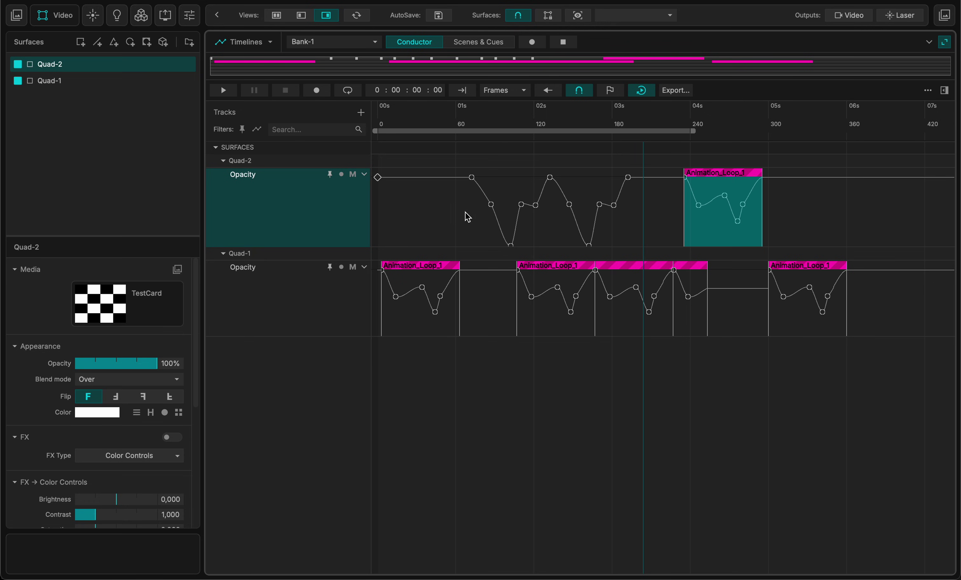
- Add a low opacity keyframe on Quad-2 and group the selected keyframes into a new clip
left_click_drag(552, 180, 555, 229)
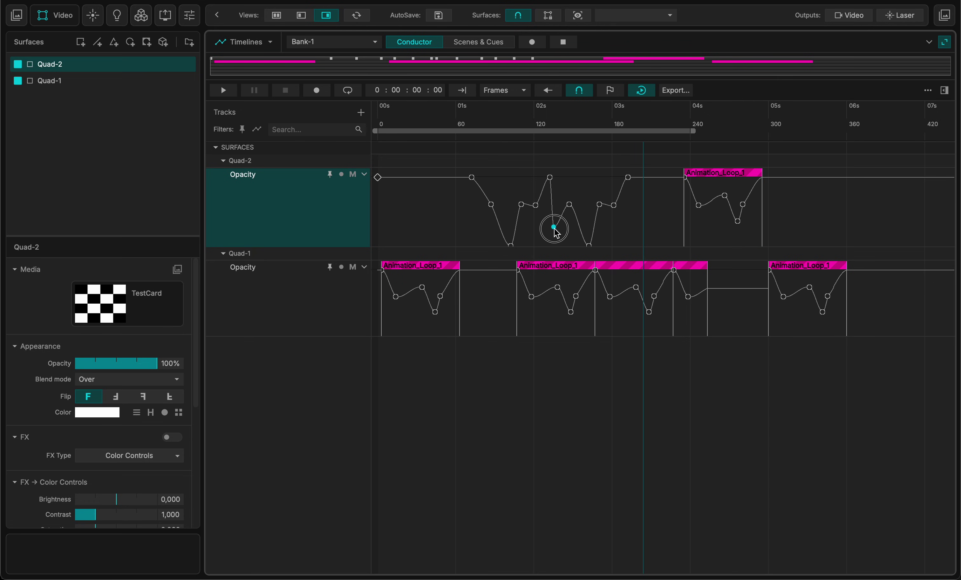
left_click_drag(454, 172, 576, 259)
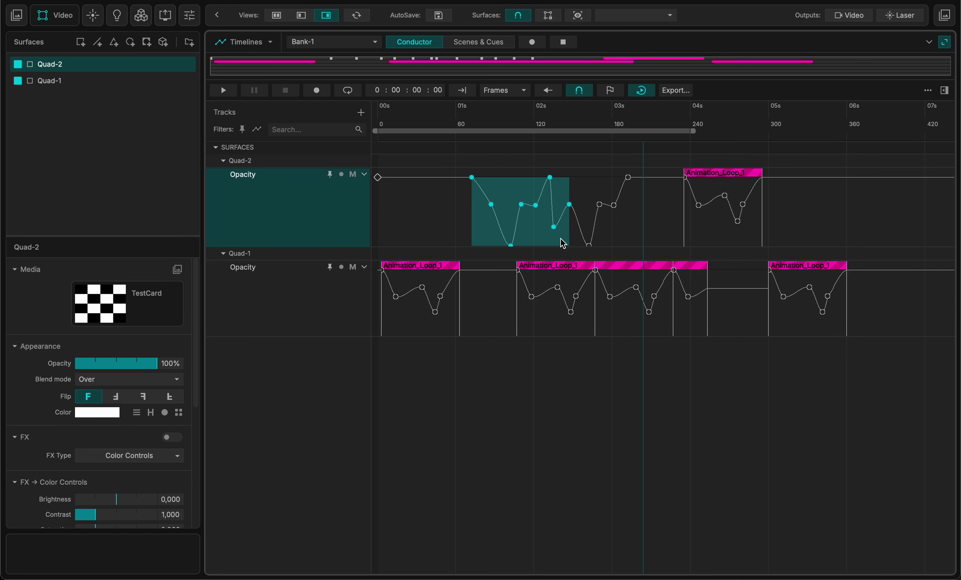
right_click(516, 191)
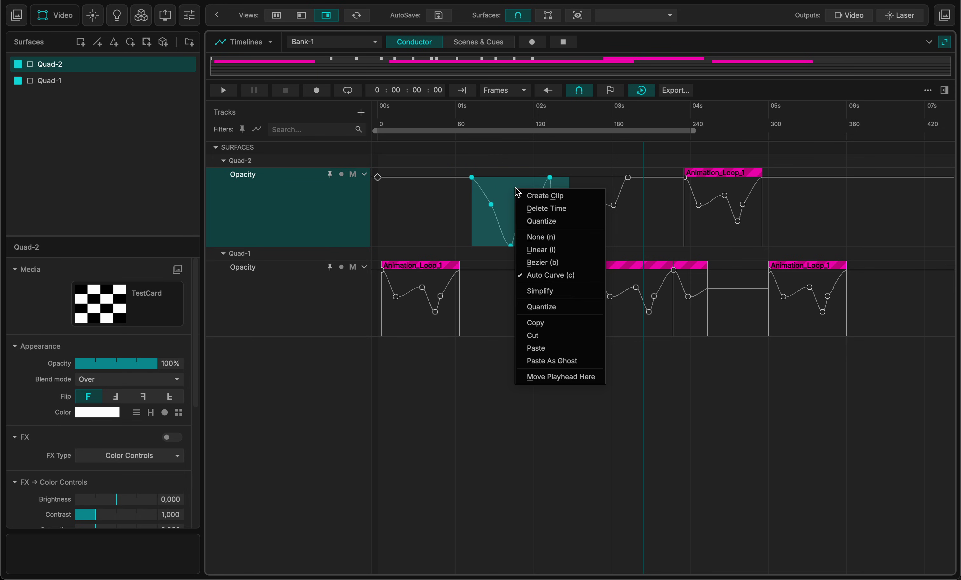
left_click(533, 197)
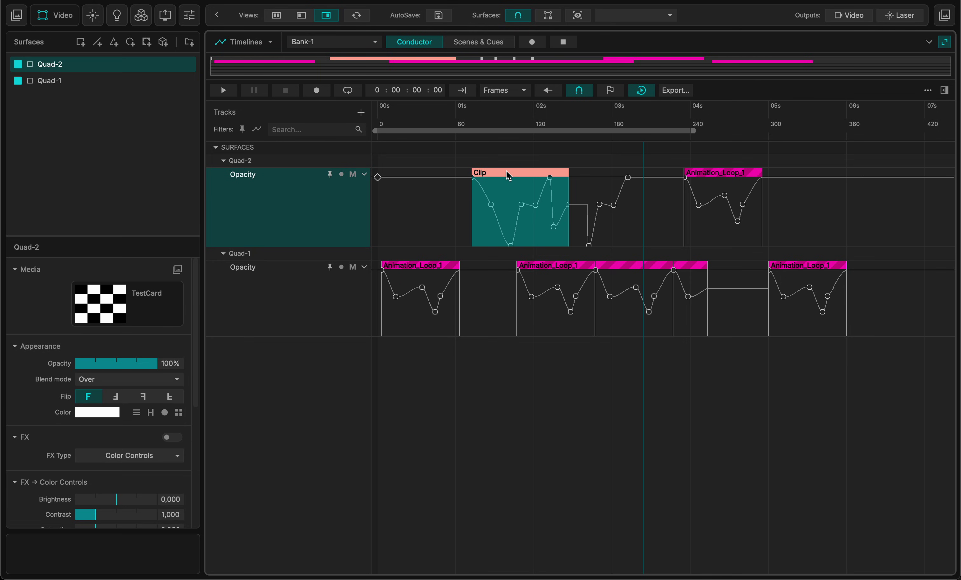
- Duplicate the new clip as Clip-1 around 5.5s–6.8s
left_click_drag(506, 172, 849, 174)
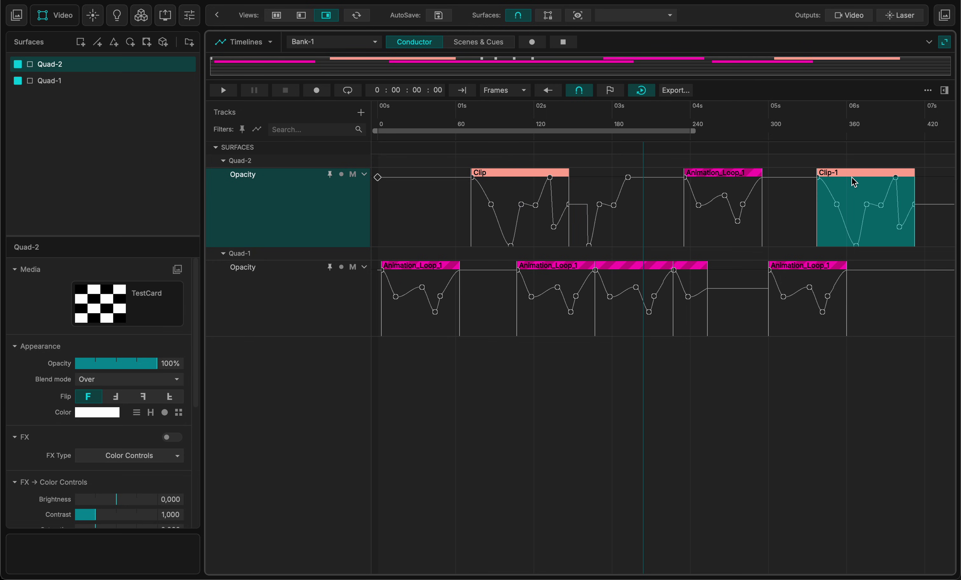
scroll(852, 177, "right", 4)
scroll(852, 177, "right", 2)
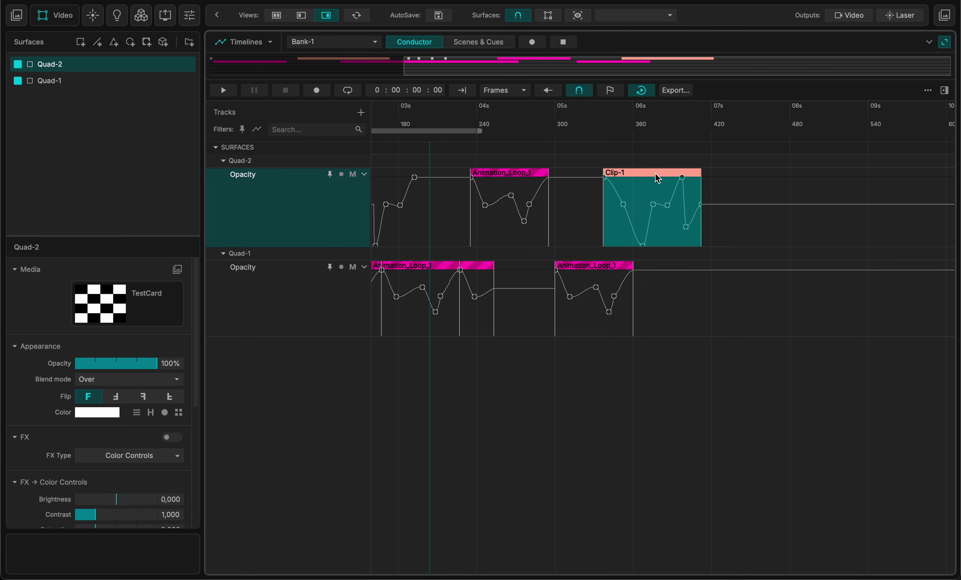
- Split Clip-1 at 06:15 into Clip-2 and Clip-3
left_click(574, 204)
left_click(634, 125)
left_click_drag(636, 129, 652, 129)
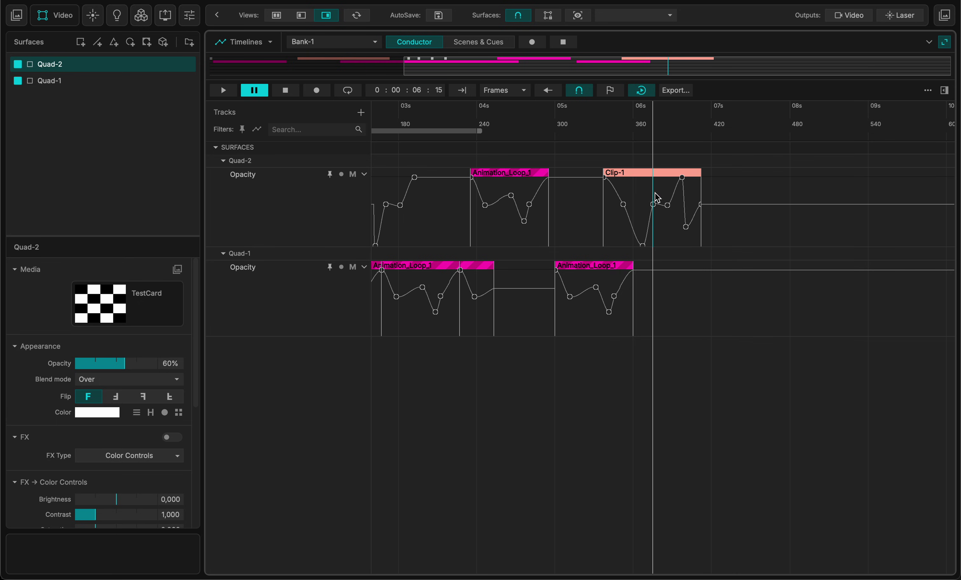
left_click(654, 176)
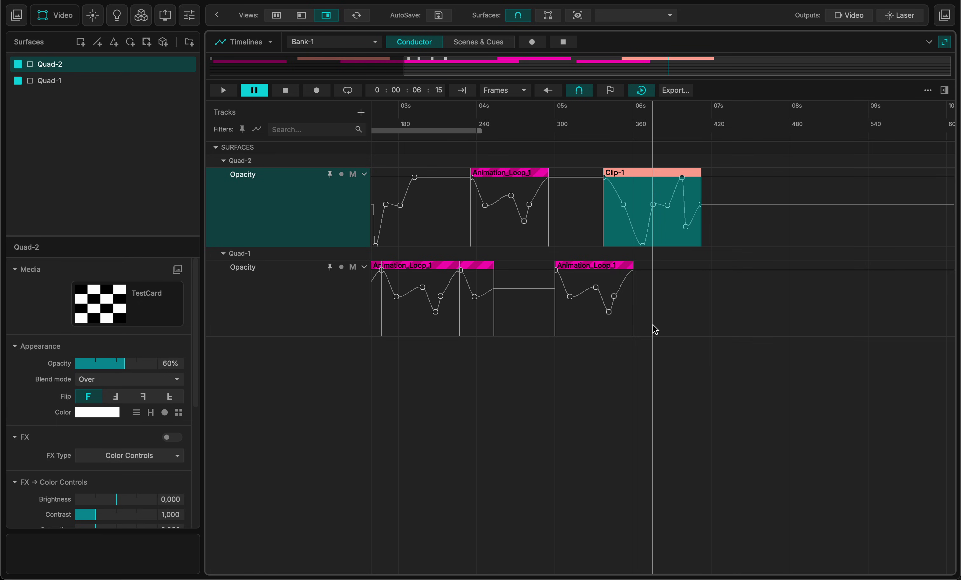
right_click(653, 173)
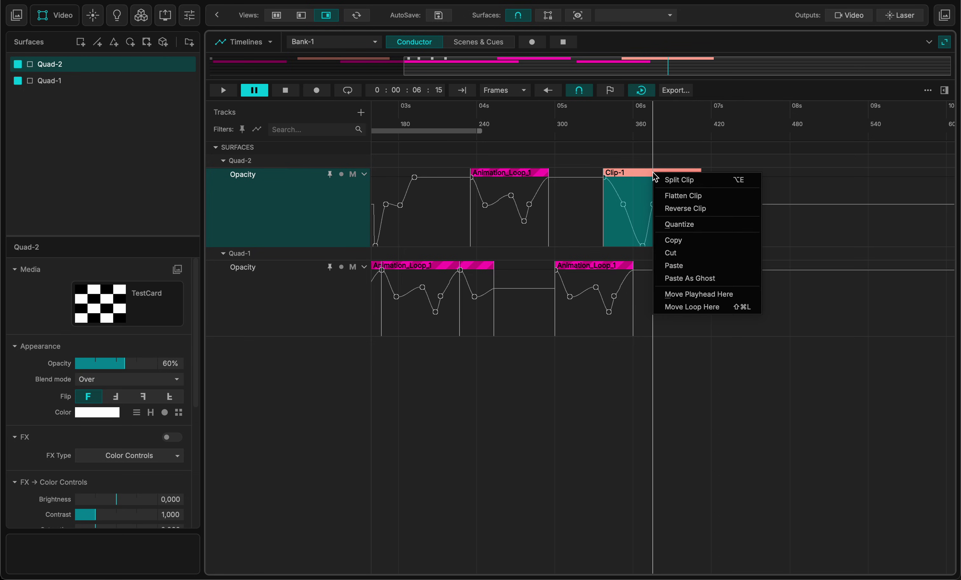
left_click(680, 180)
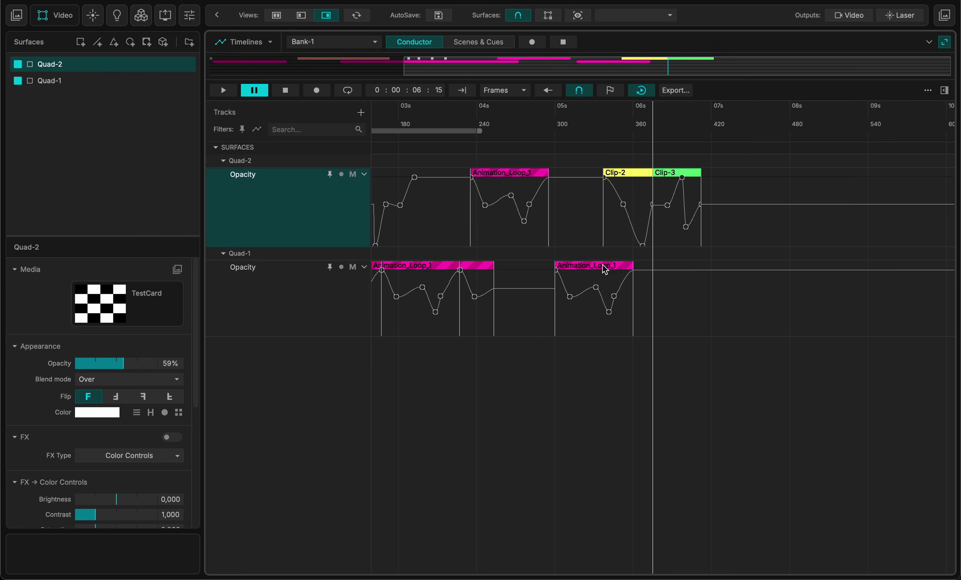
- Move Clip-3 later to near 8s and stretch Clip-2 and Clip-3 to loop three times
left_click(591, 117)
left_click_drag(671, 178, 783, 178)
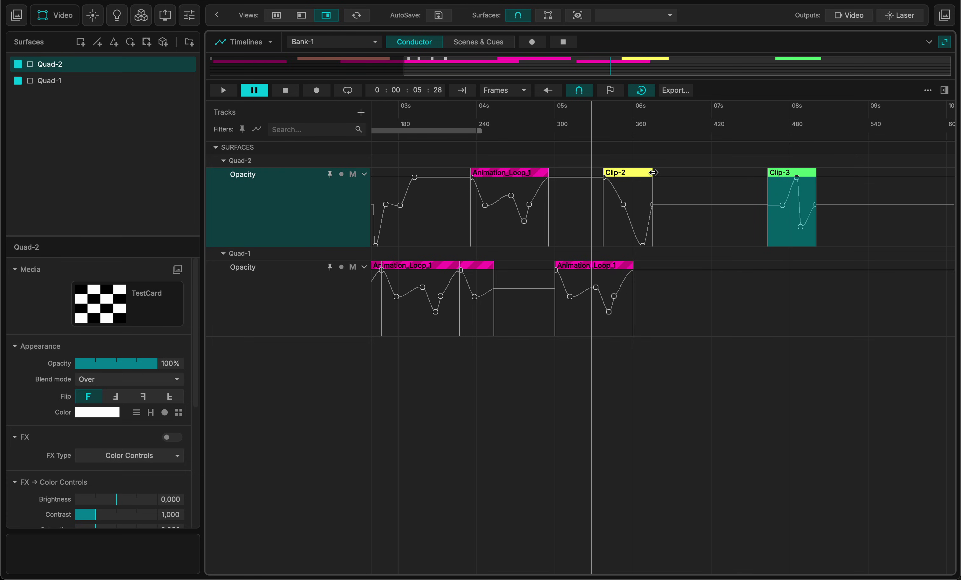
left_click_drag(652, 173, 744, 173)
left_click_drag(819, 178, 915, 178)
scroll(739, 258, "right", 2)
scroll(740, 259, "left", 5)
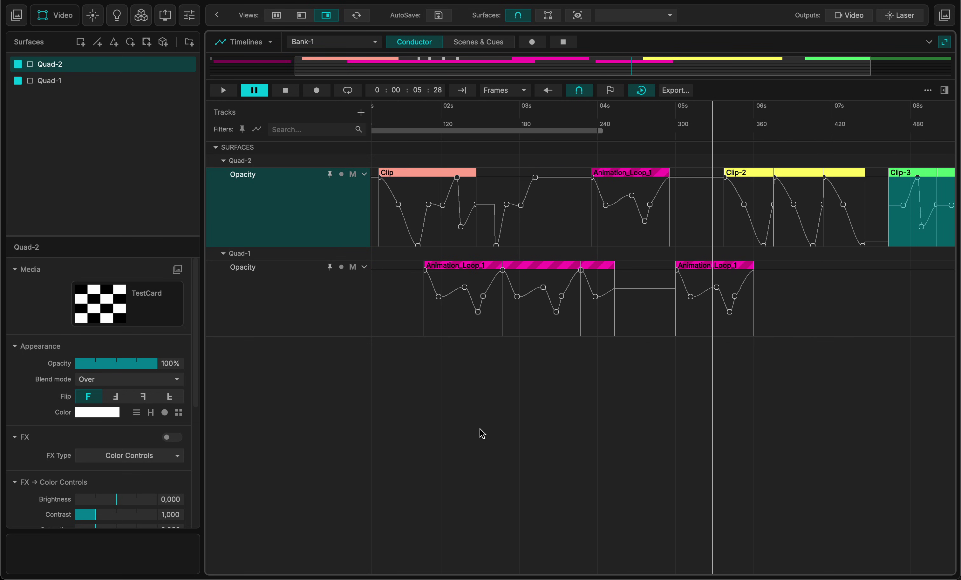
- Drag the Quad-1 Opacity track's bottom edge down and zoom out to show the whole timeline
scroll(477, 432, "down", 5)
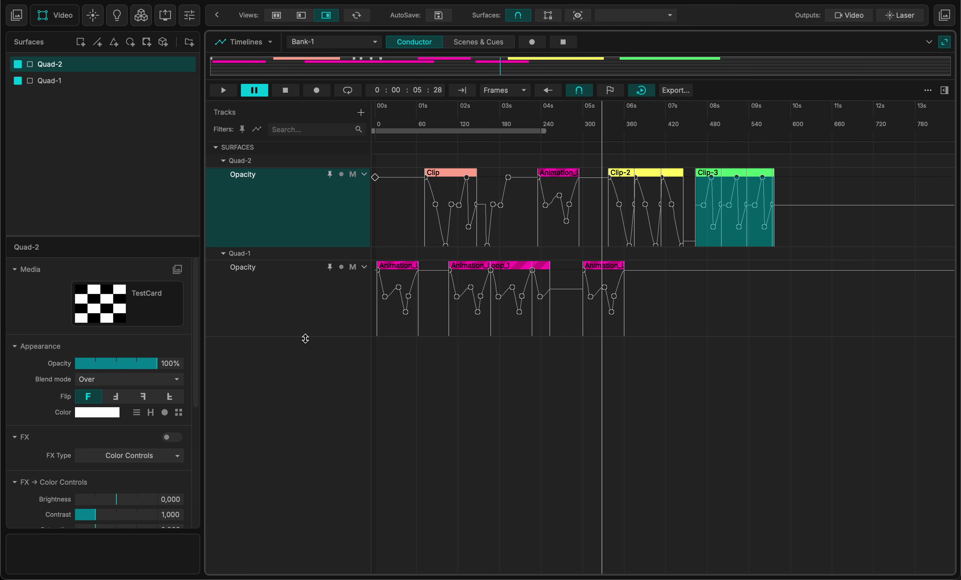
left_click_drag(305, 338, 309, 440)
scroll(611, 331, "up", 5)
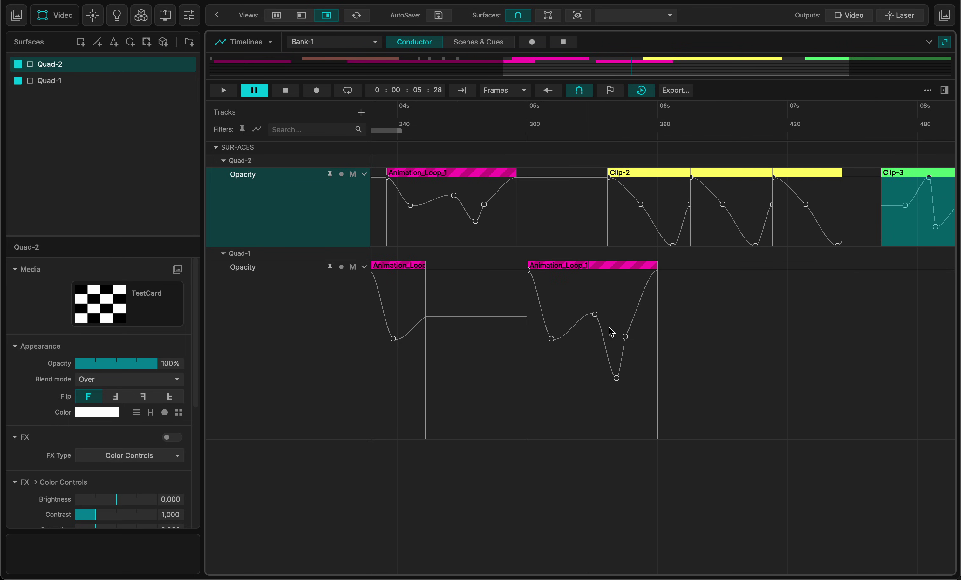
scroll(609, 320, "up", 4)
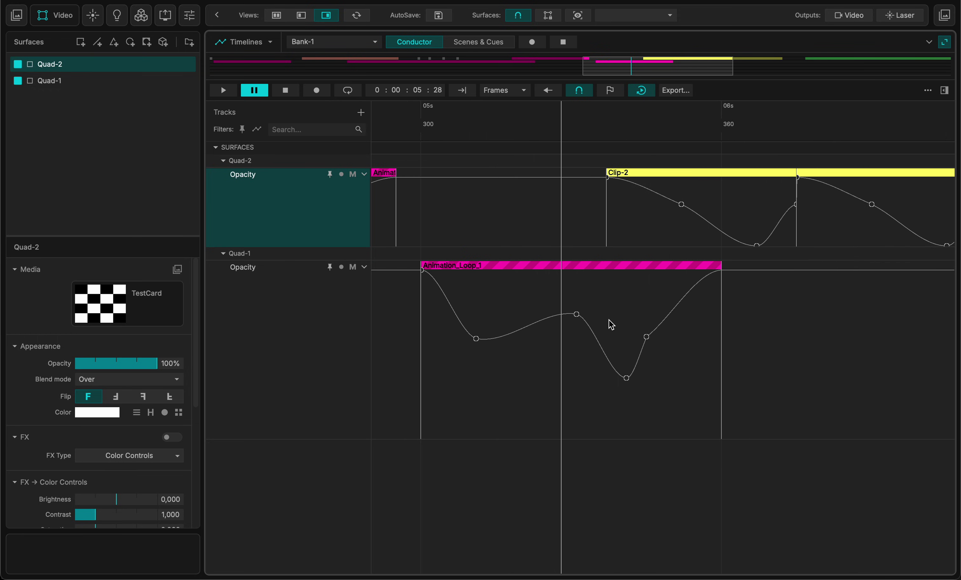
scroll(609, 320, "down", 1)
scroll(472, 384, "right", 5)
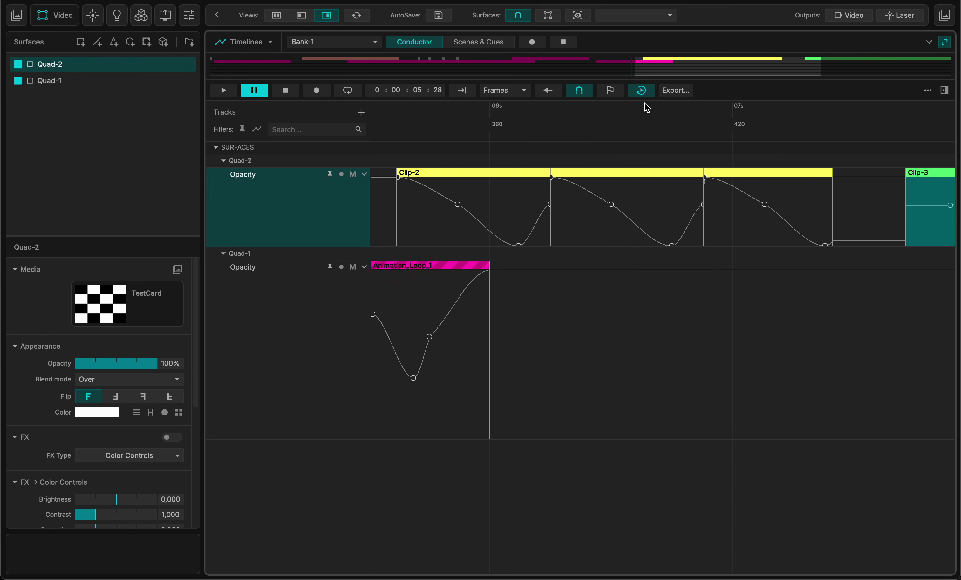
left_click(665, 67)
left_click(665, 67)
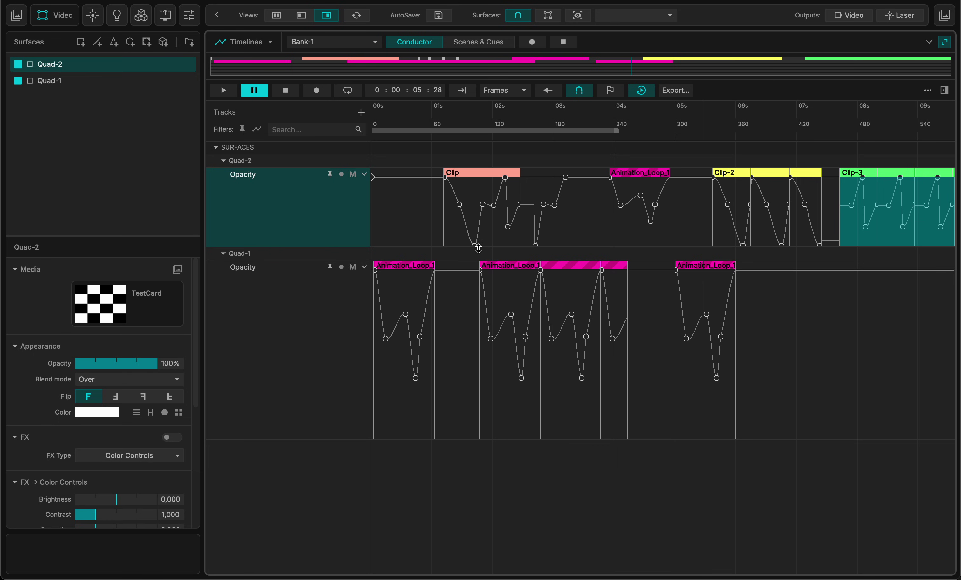
scroll(530, 271, "right", 5)
scroll(531, 272, "down", 3)
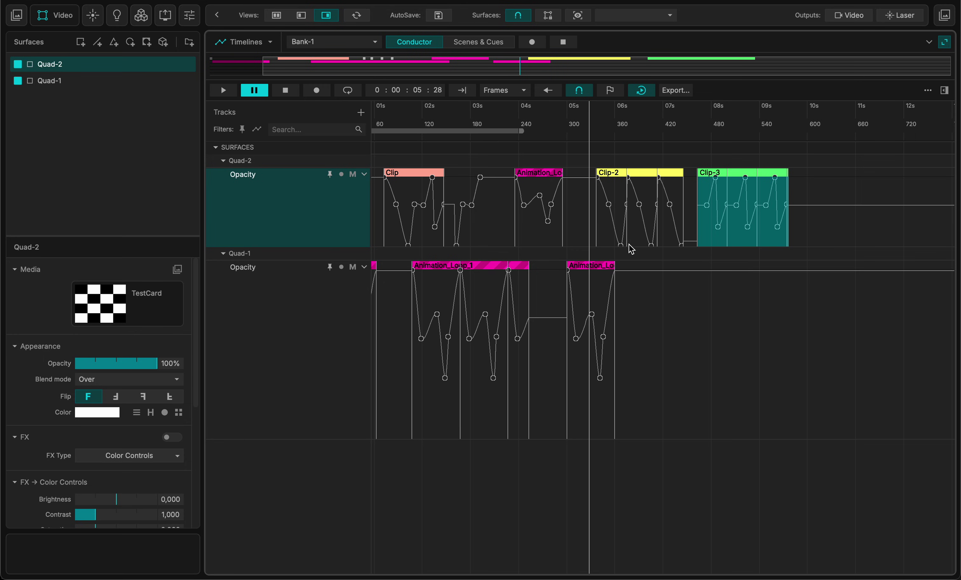
- Split Clip-3 at 08:31 into Clip-4 and Clip-5, then move Clip-5 to about 9.0s–10.1s
right_click(737, 176)
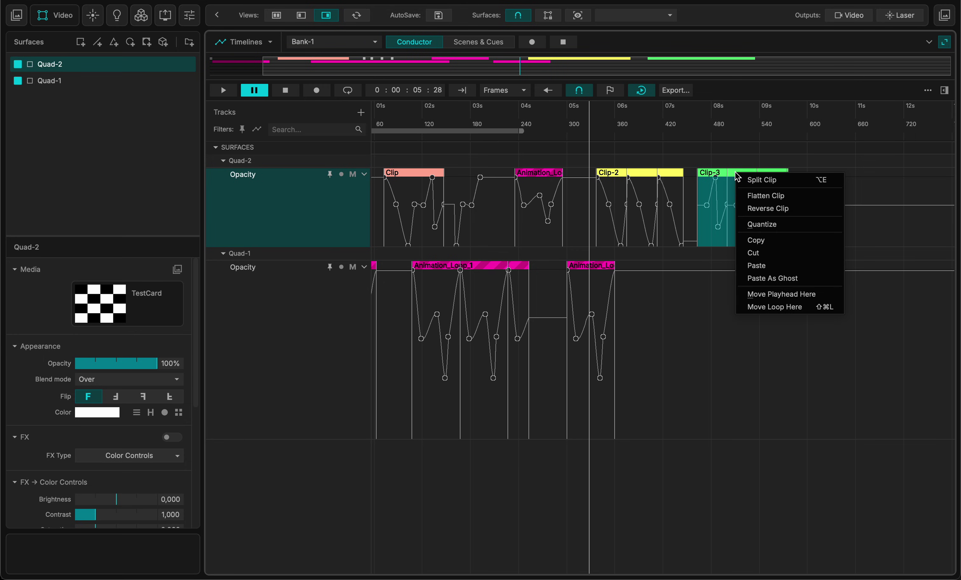
left_click(701, 355)
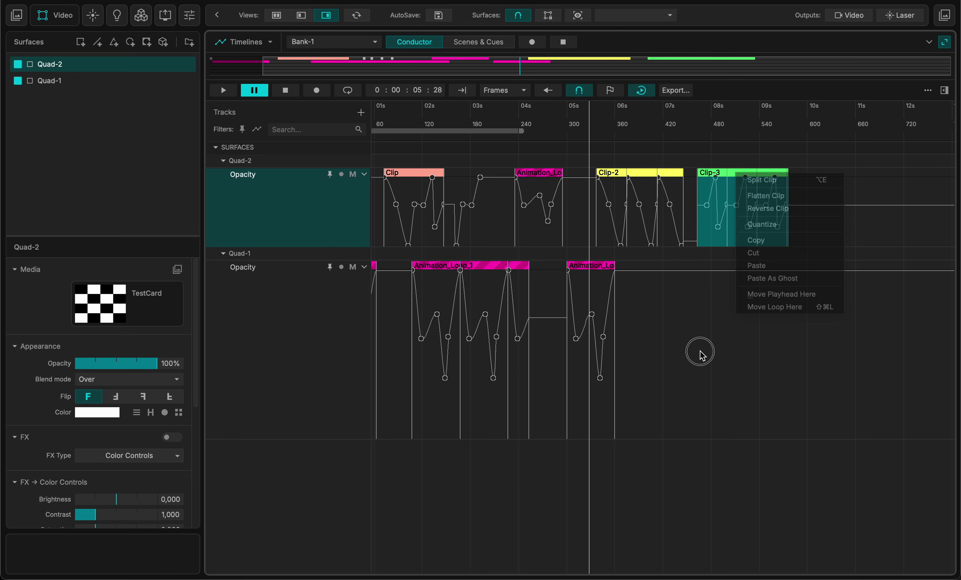
mouse_move(737, 127)
left_mouse_down()
mouse_move(753, 131)
mouse_move(742, 126)
left_mouse_up()
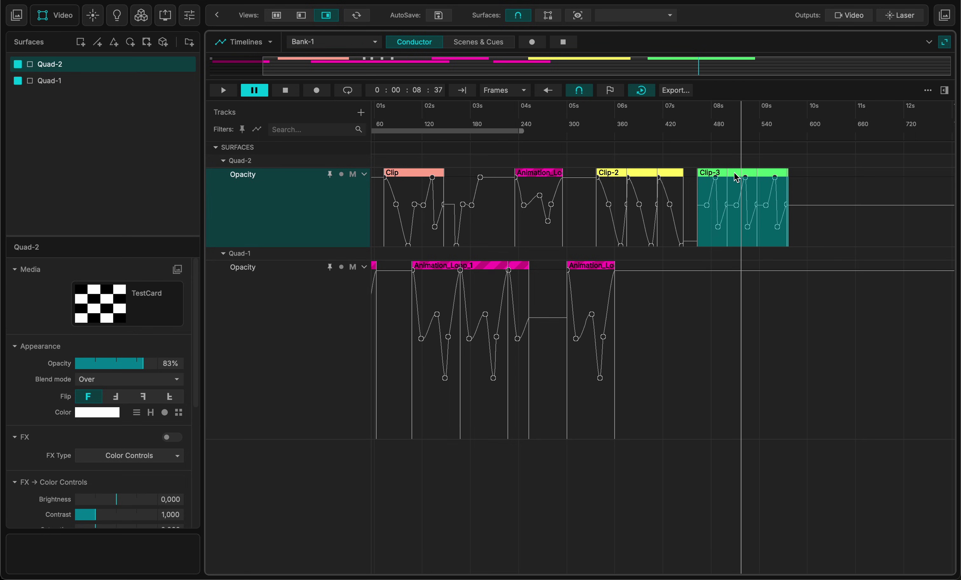
left_click_drag(726, 118, 737, 126)
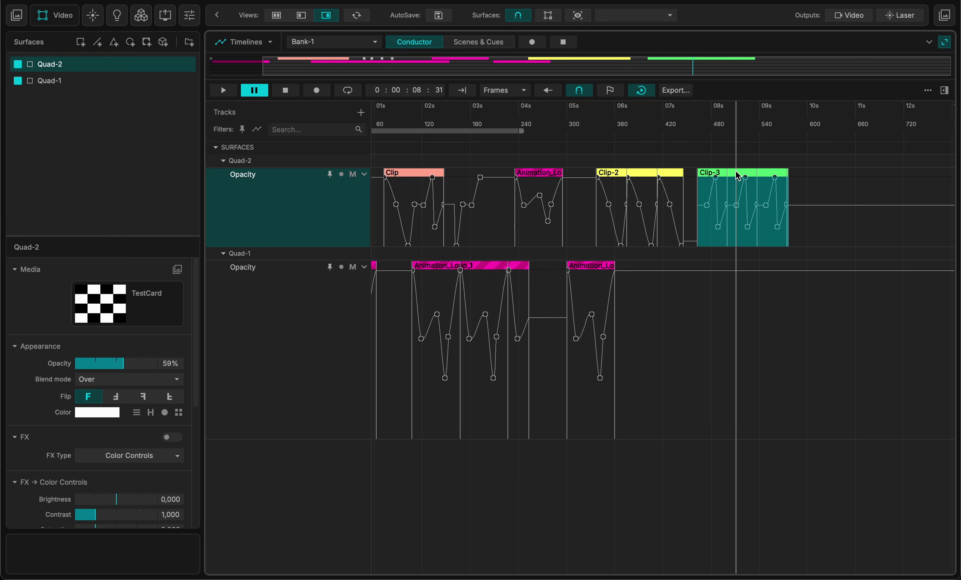
key("super+e")
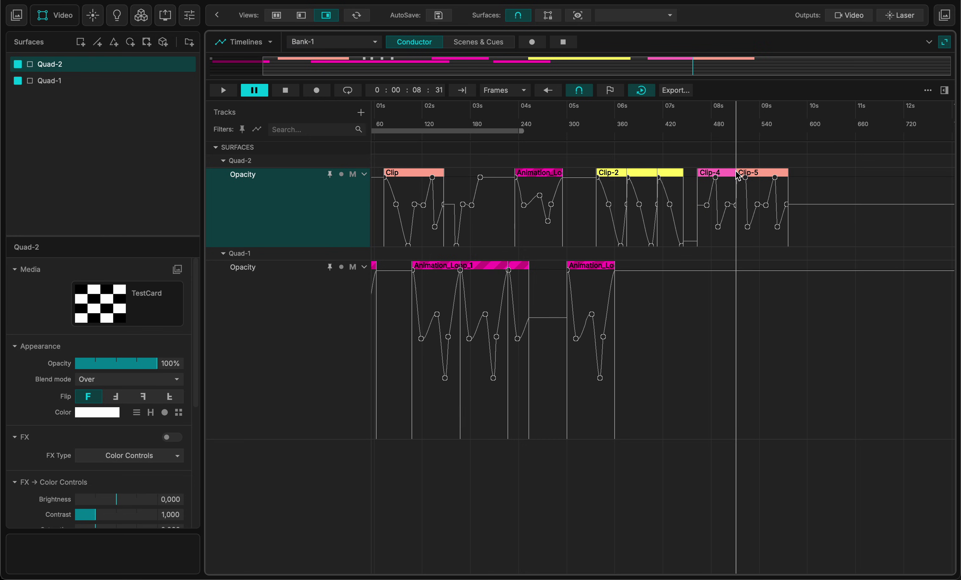
left_click_drag(751, 177, 779, 178)
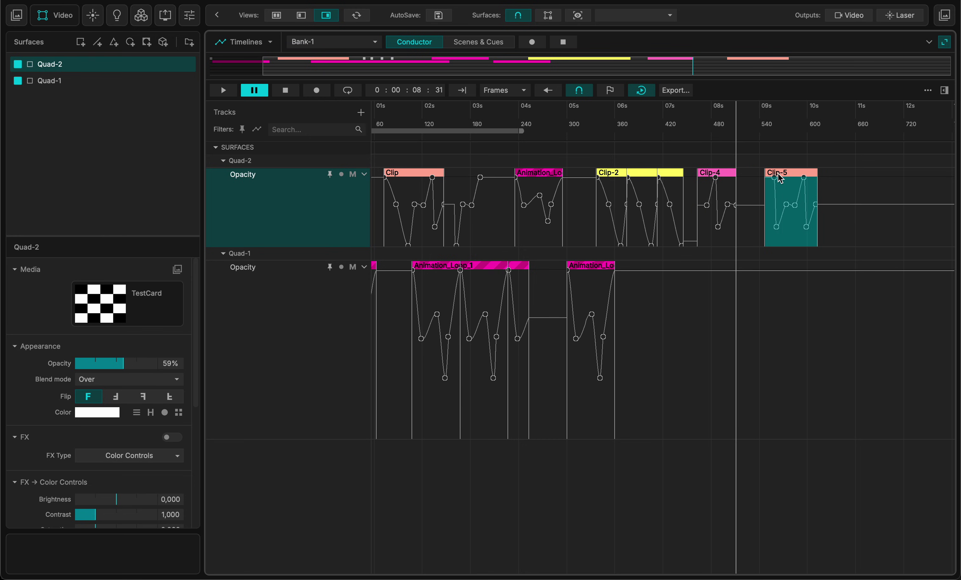